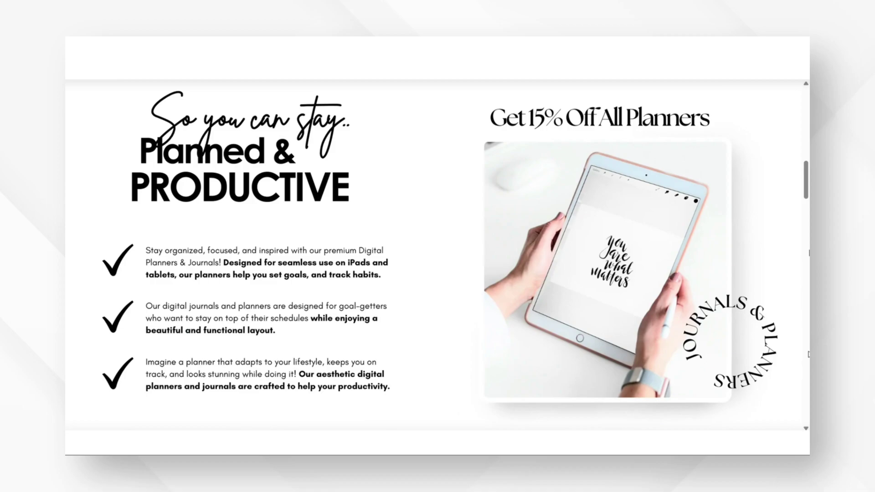
- Browse the theme preview, viewing the Digital Yearly Planner product page and returning to the bestsellers grid
scroll(437, 255, down, 4)
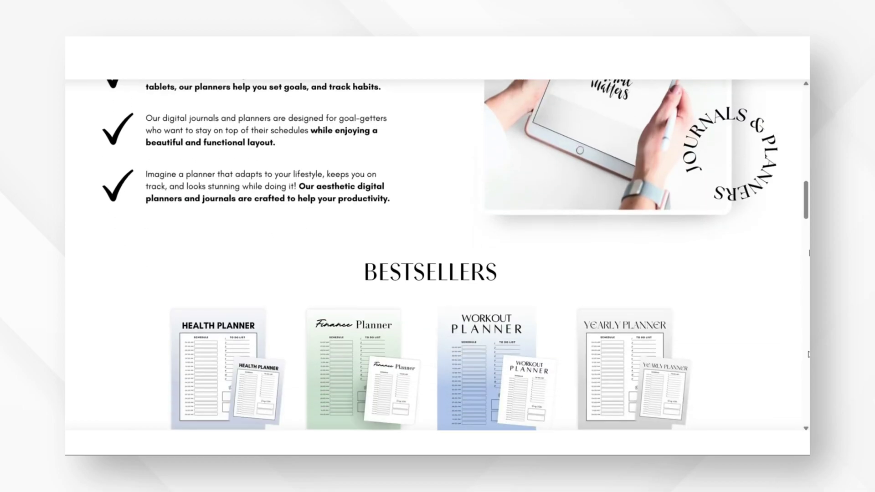
scroll(804, 354, down, 3)
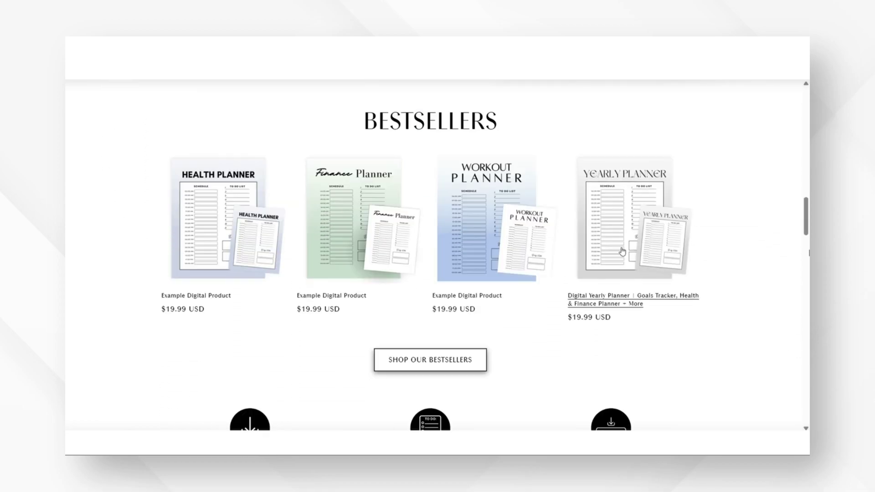
click(609, 256)
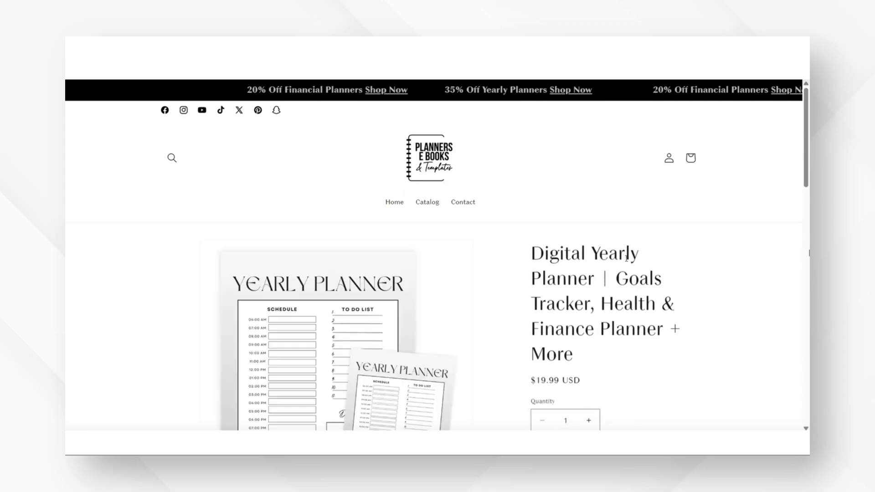
scroll(626, 262, down, 4)
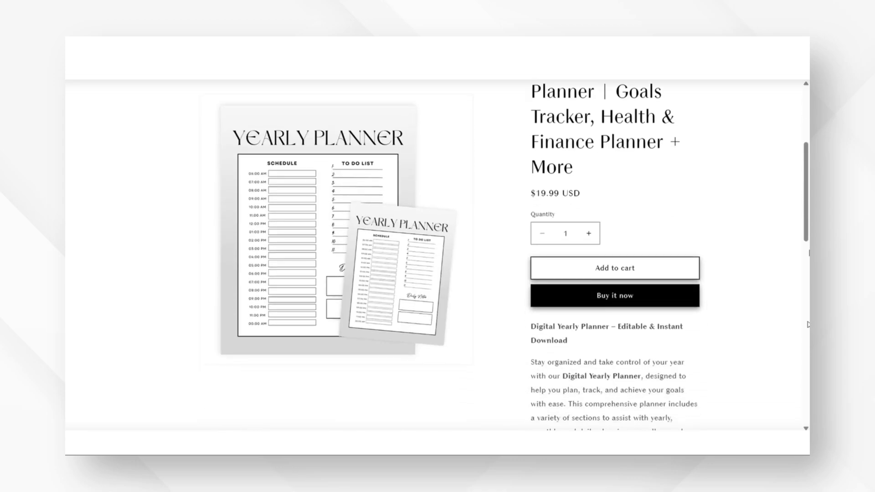
scroll(808, 324, down, 5)
key(alt+Left)
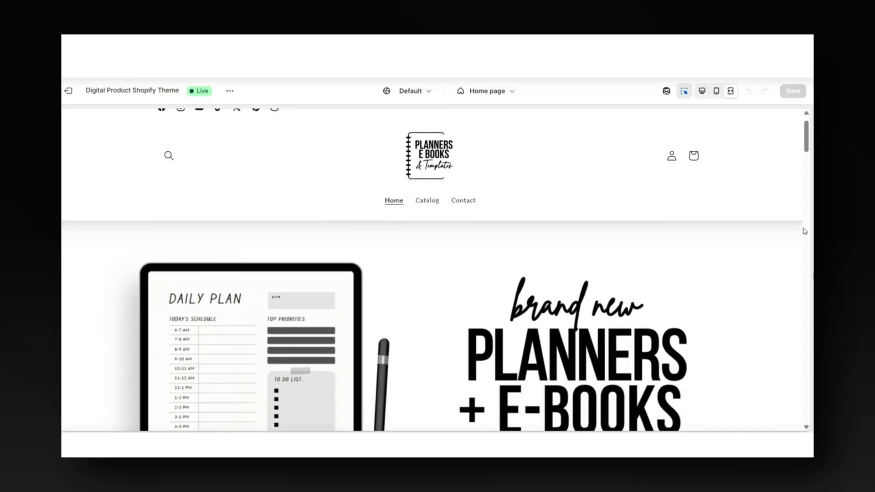
scroll(806, 326, down, 10)
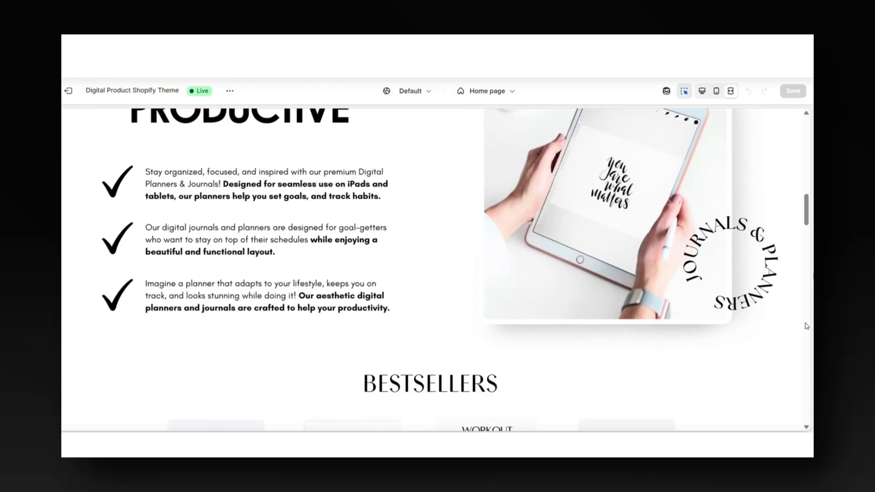
scroll(806, 326, down, 5)
scroll(807, 326, down, 1)
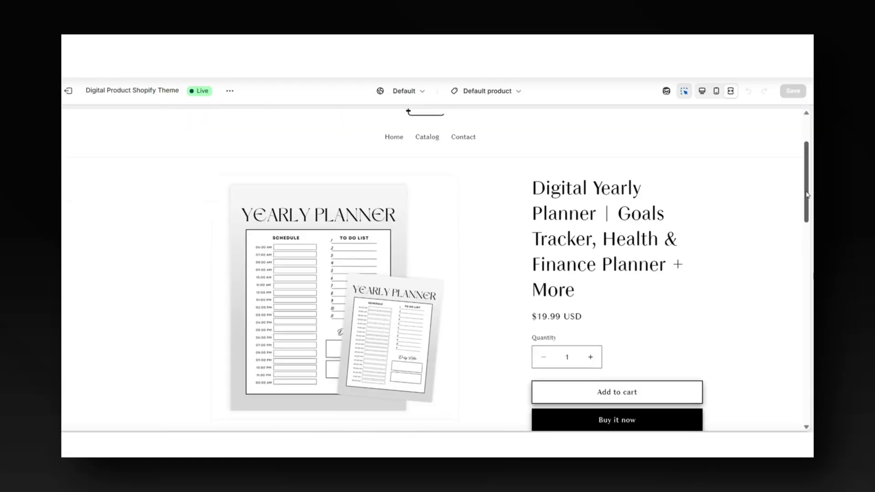
scroll(519, 269, down, 4)
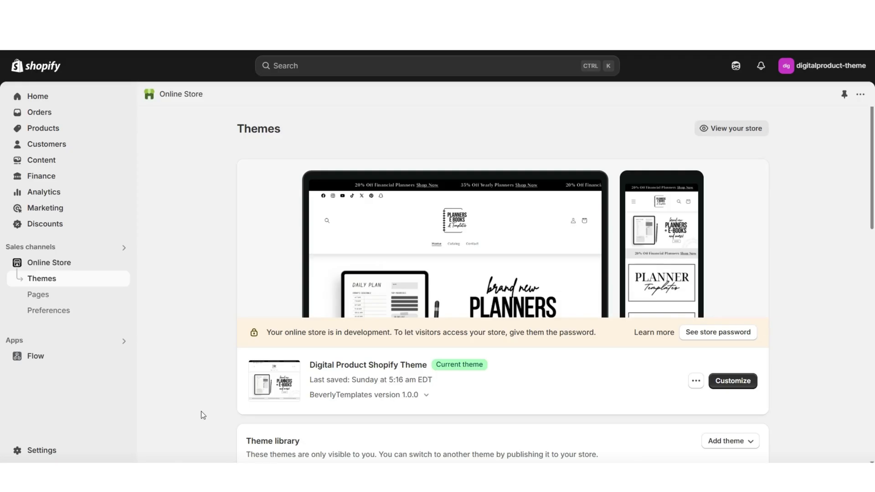
- Start a new product from the Products list
click(59, 130)
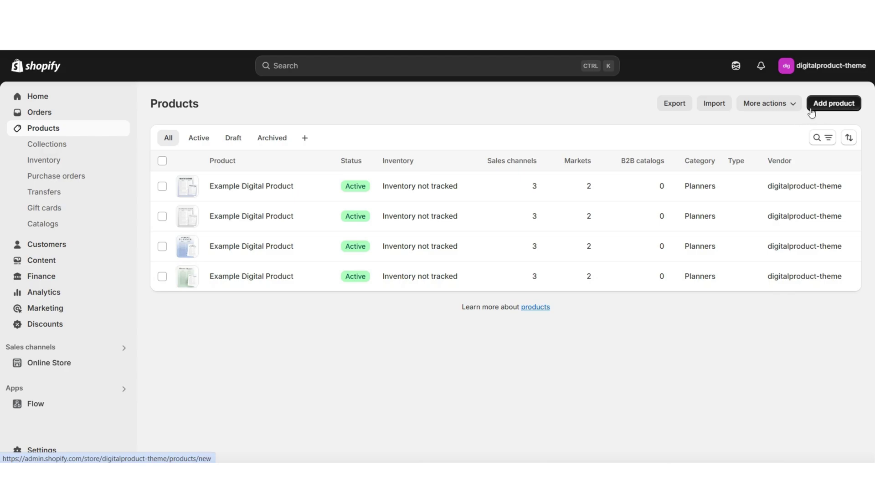
click(826, 104)
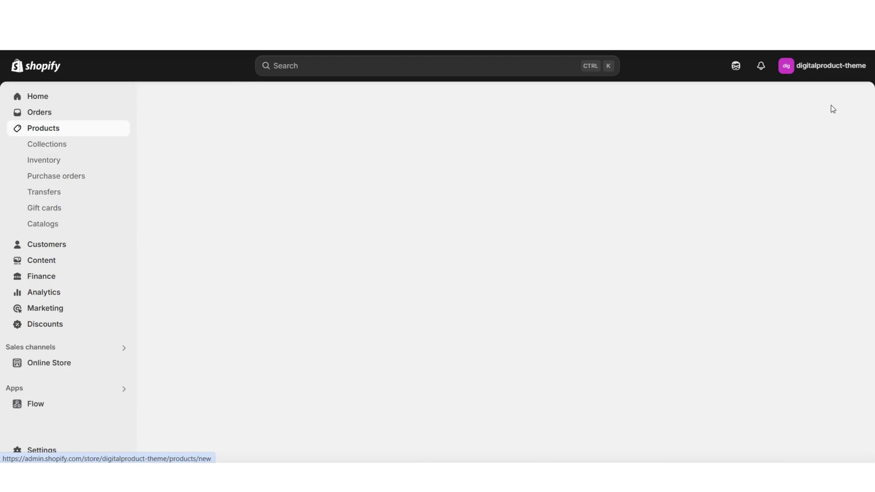
scroll(224, 255, down, 4)
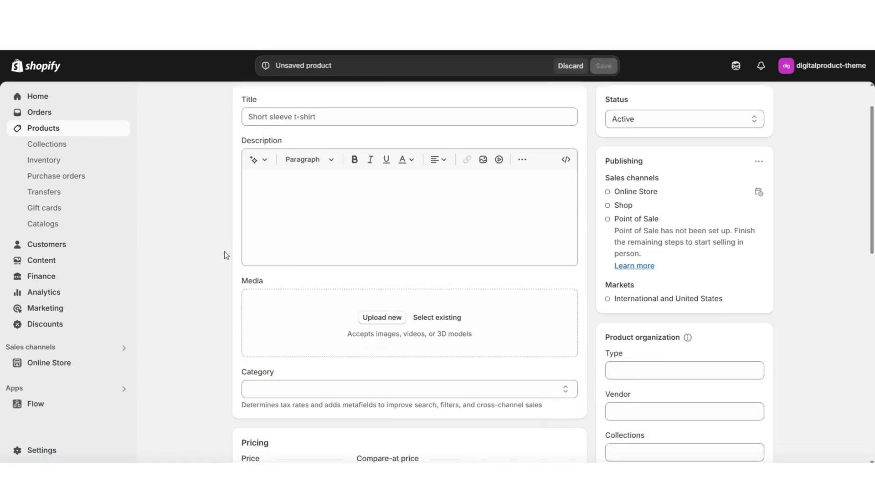
scroll(222, 256, up, 5)
scroll(222, 256, down, 1)
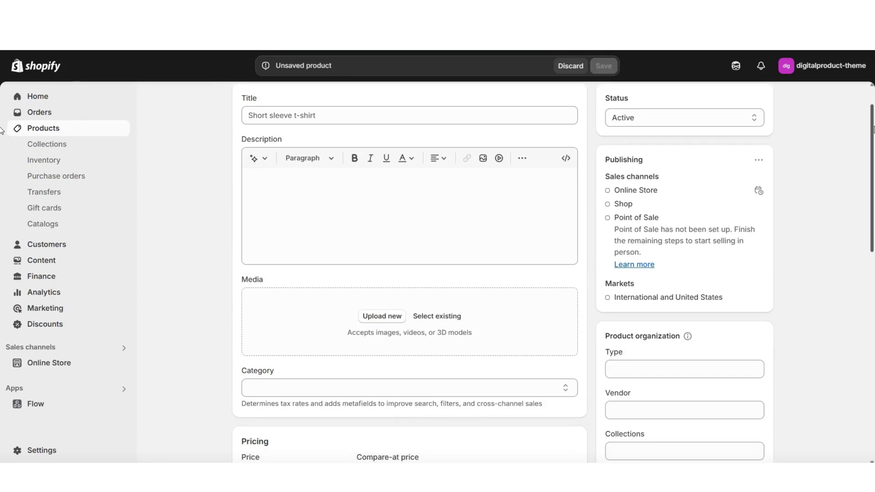
drag(872, 142, 872, 289)
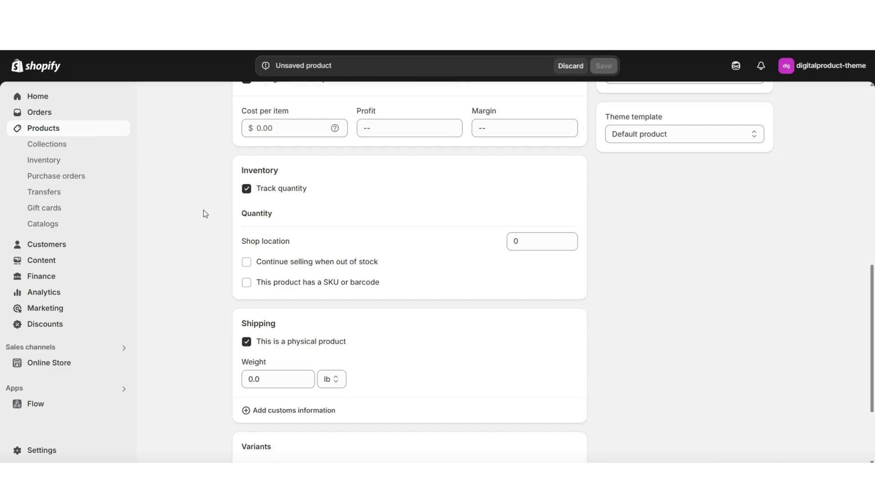
- Turn off Track quantity and uncheck 'This is a physical product'
click(247, 190)
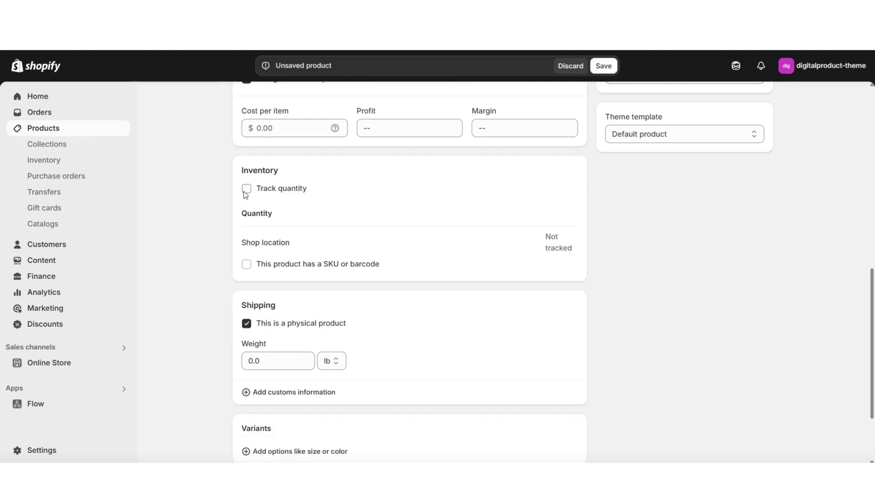
scroll(200, 209, down, 2)
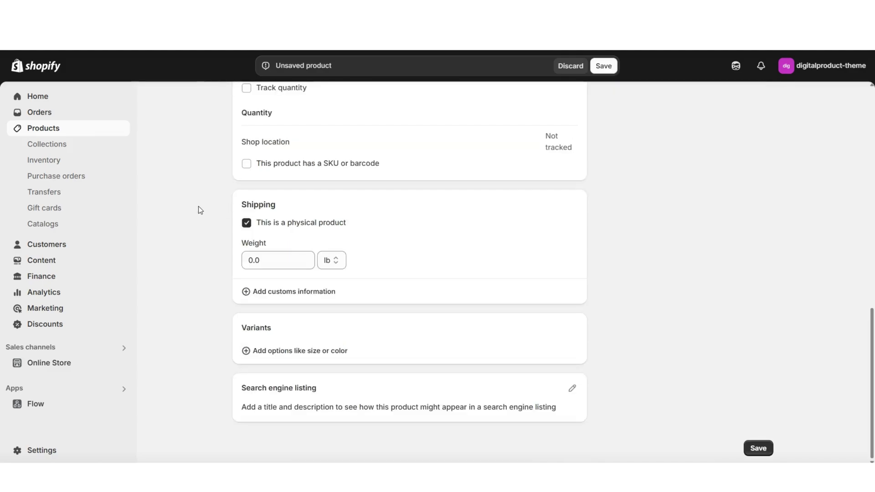
click(246, 223)
scroll(206, 294, up, 6)
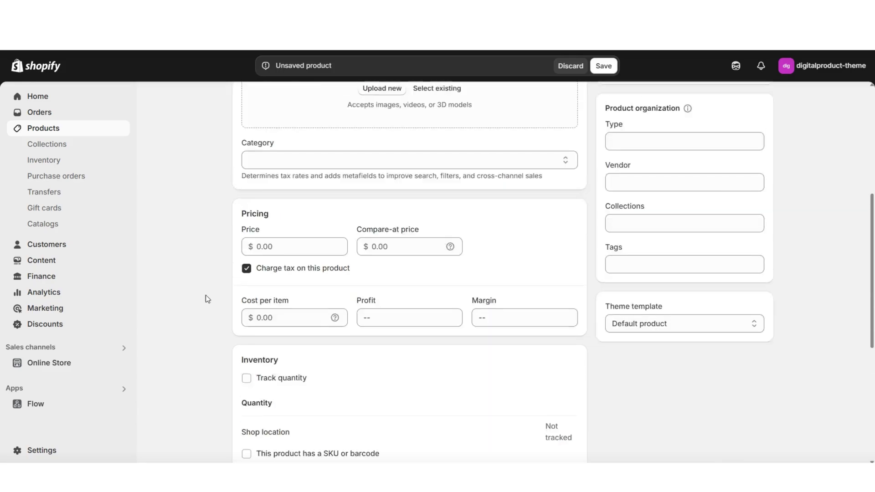
scroll(206, 294, up, 5)
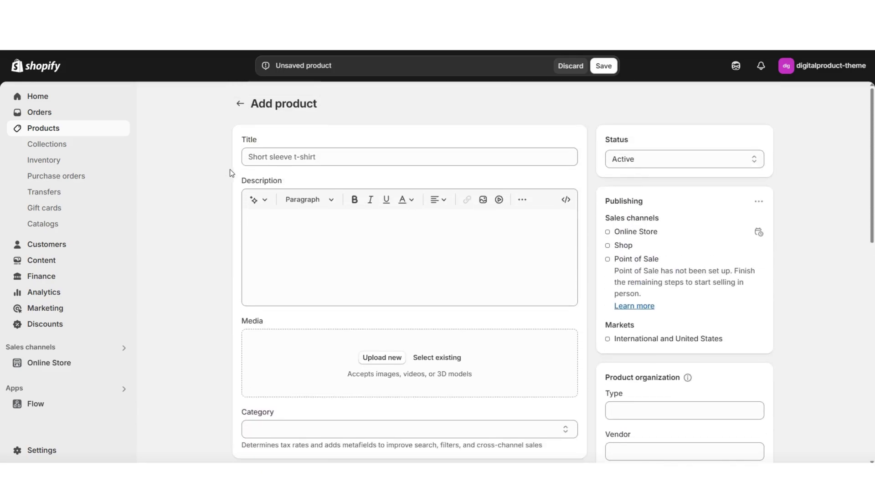
- Paste 'Digital Yearly Planner | Goals Tracker, Health & Finance Planner + More' as the product title
click(265, 157)
text(Digital Yearly Planner | Goals Tracker, Health & Finance Planner + More)
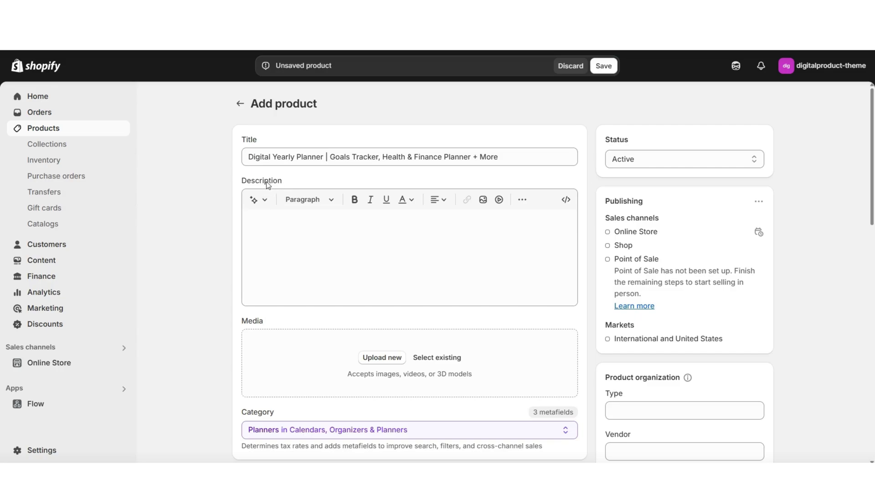
click(287, 219)
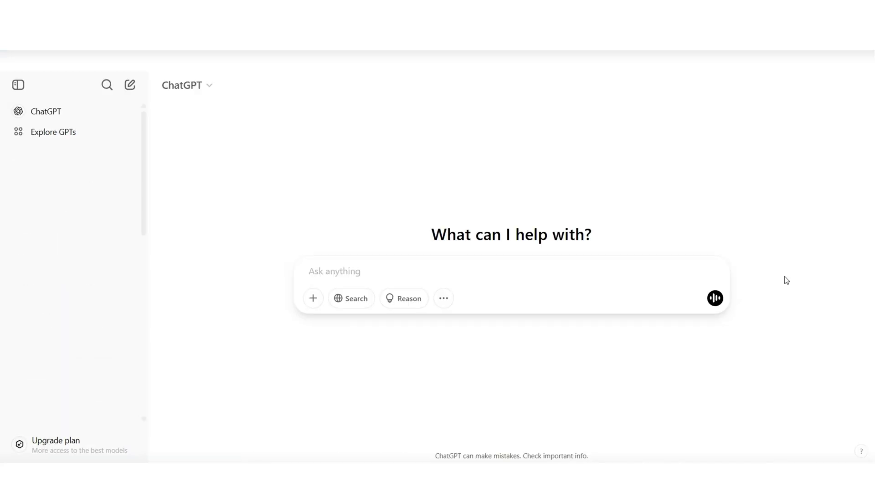
- Ask ChatGPT for a professional product description of the digital yearly planner
text(Generate a professional and descriptive product description for a digital yearly planner. The yearly planner includes a variety of sections to help people with planning their year, goals, and finances. It is an instant downloadable digital planner that customers will receive right after their order, and it’s editable so that customers can customize the planner and re-use it for future years.)
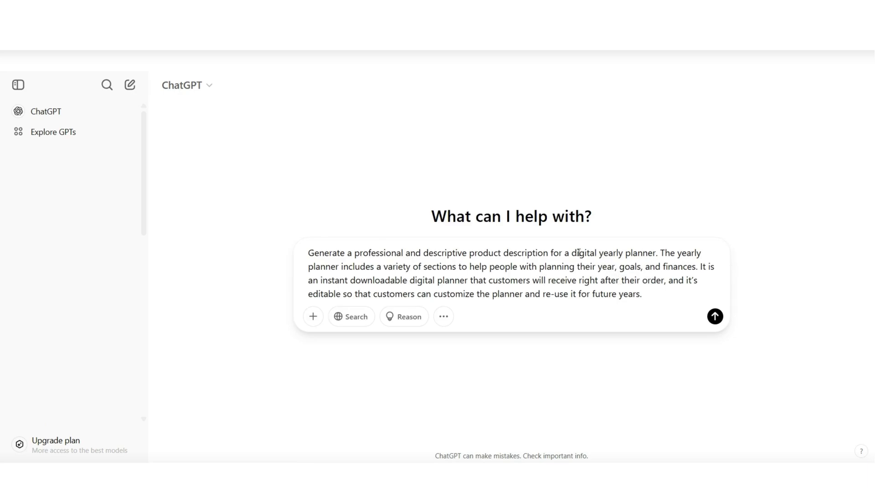
click(715, 316)
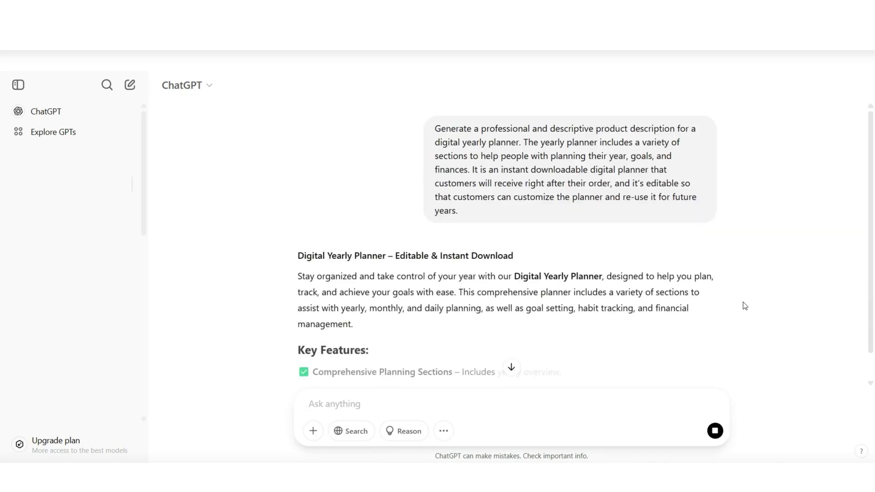
scroll(738, 303, down, 3)
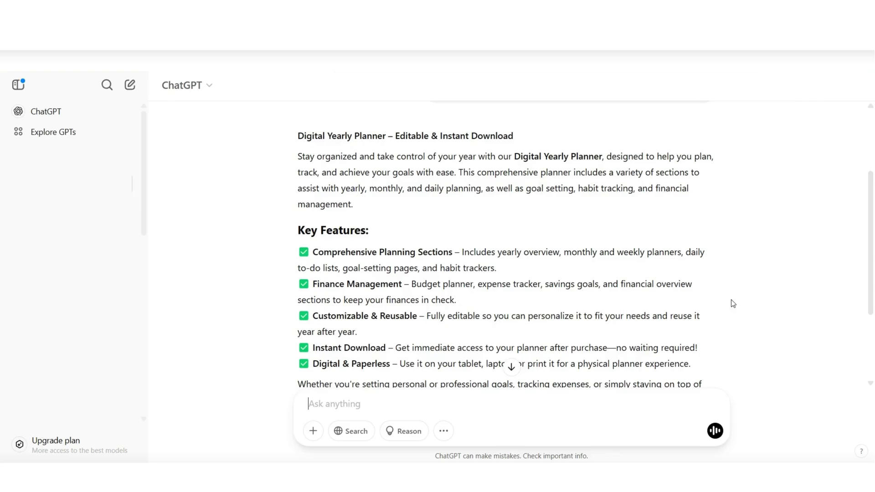
scroll(733, 304, down, 1)
scroll(732, 304, down, 1)
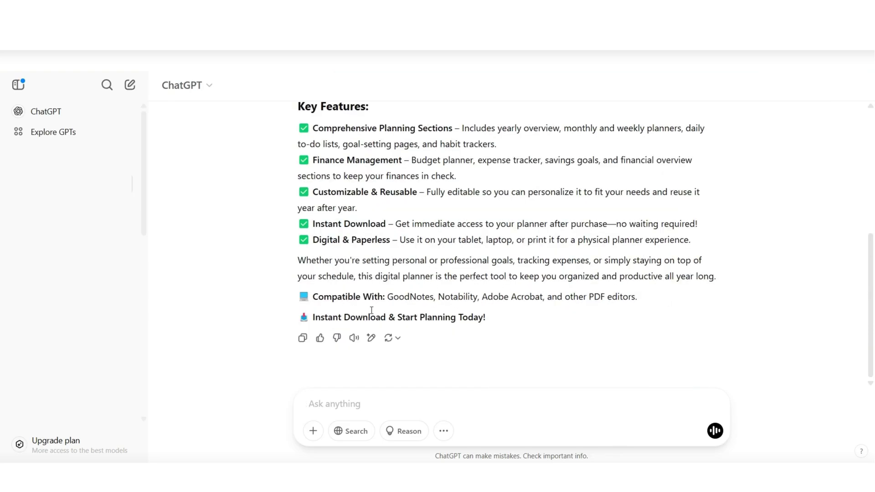
- Select and copy ChatGPT's generated description with its Key Features list
drag(297, 105, 486, 319)
right_click(477, 301)
click(494, 311)
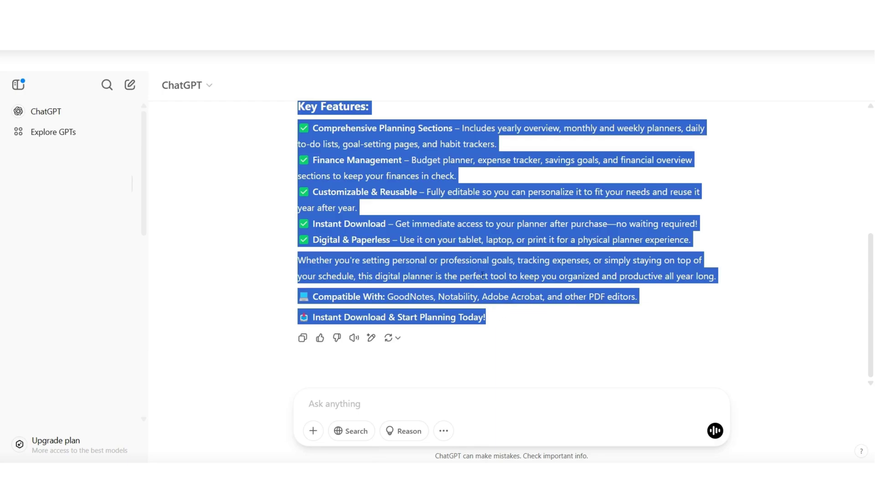
right_click(497, 272)
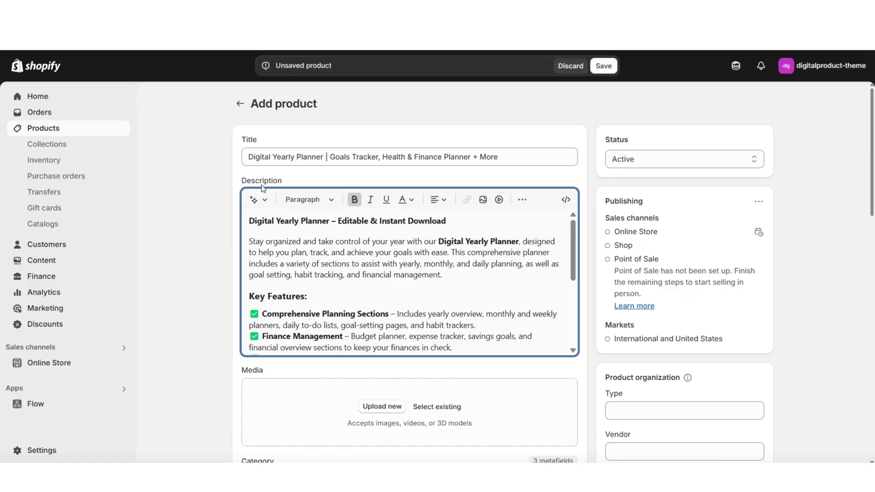
- Move from the finished description down to the Media section for the Yearly Planner mockup image
click(518, 268)
scroll(570, 247, down, 1)
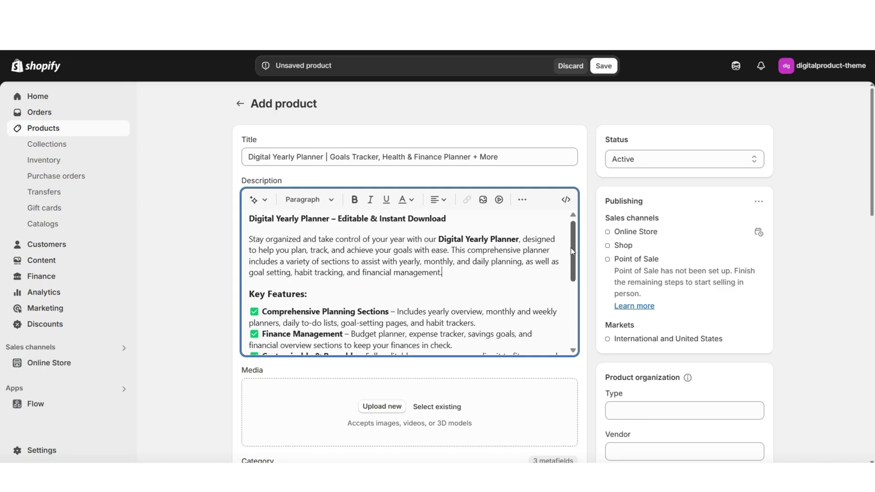
scroll(511, 241, down, 1)
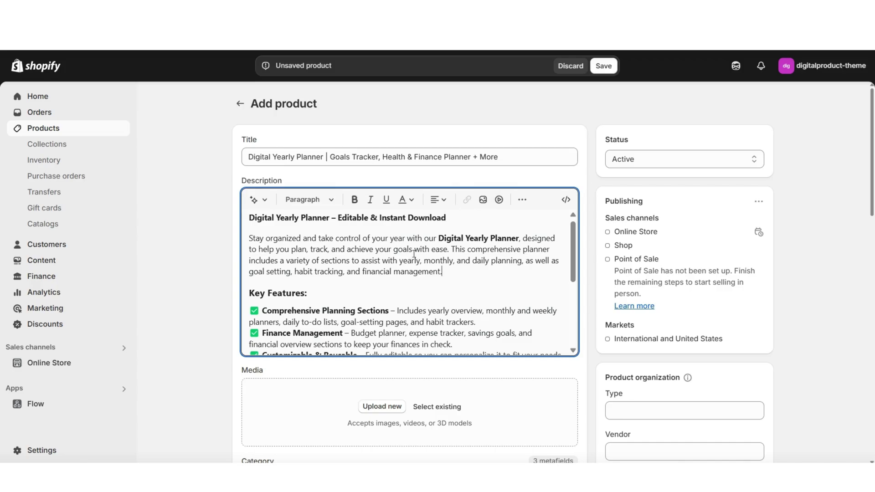
scroll(414, 253, up, 1)
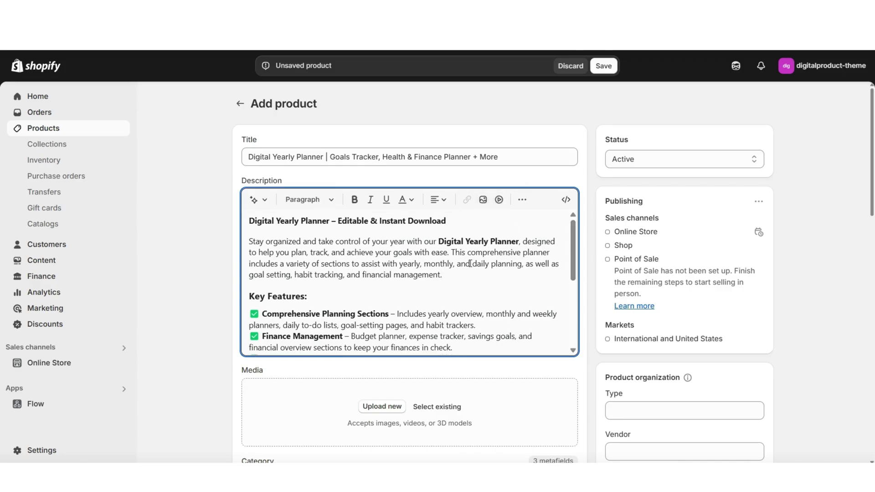
scroll(246, 203, down, 4)
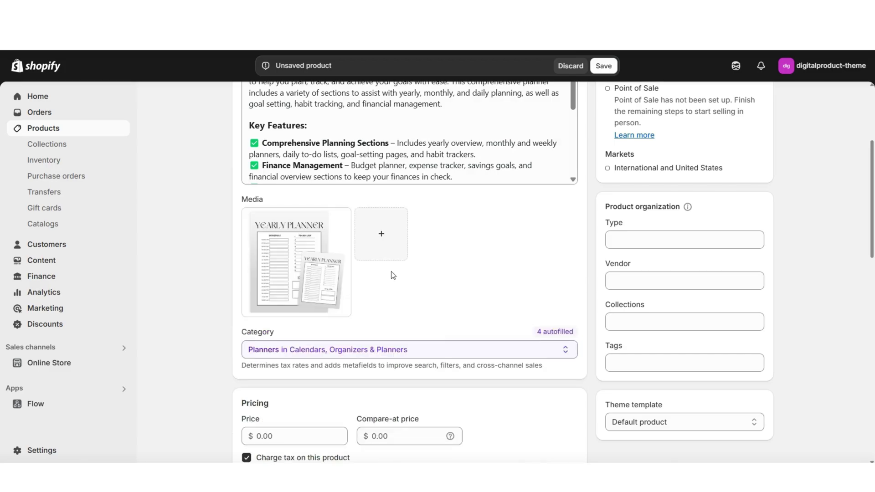
- Give the planner a 19.99 price under Pricing, then review the rest of the form
mouse_move(334, 231)
scroll(274, 232, down, 3)
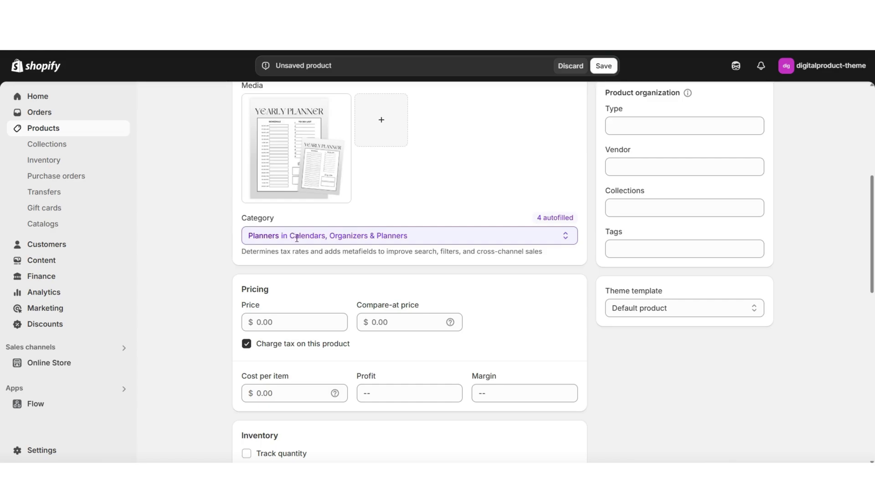
scroll(199, 214, down, 3)
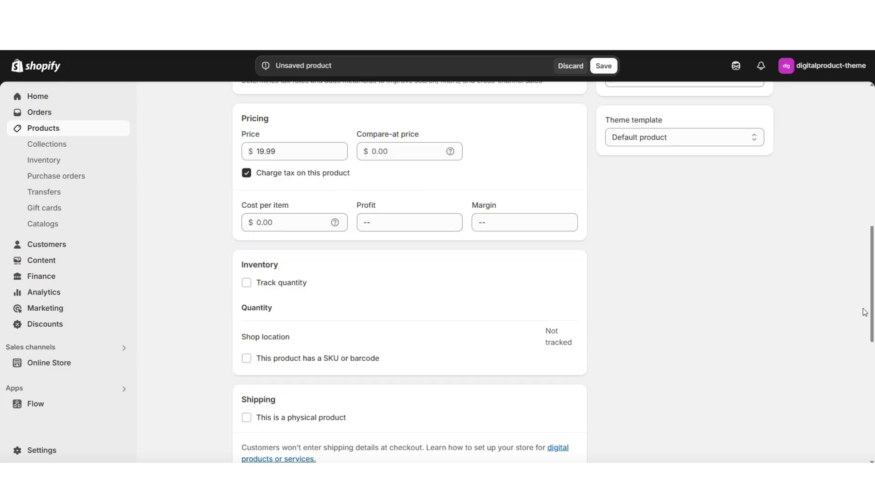
scroll(591, 265, down, 3)
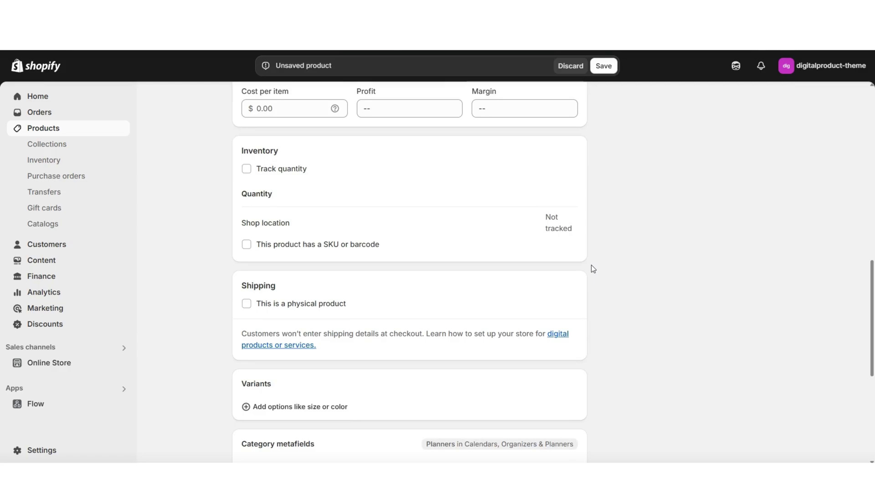
scroll(463, 214, down, 3)
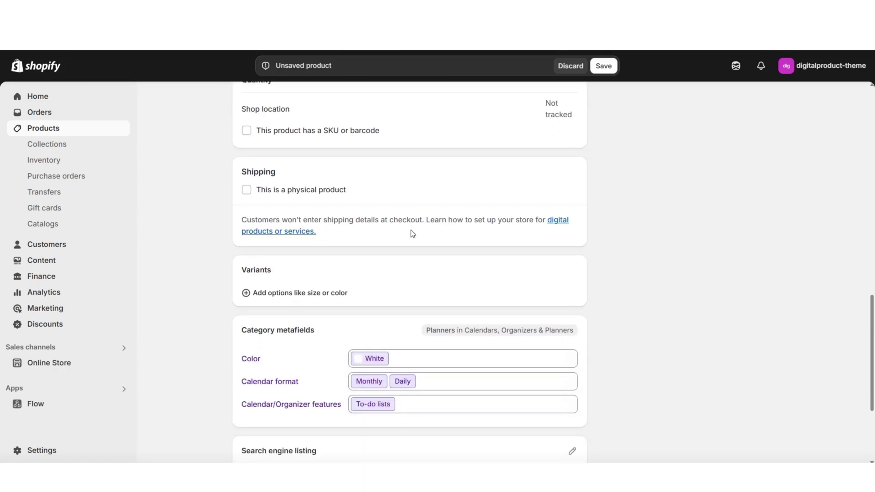
scroll(644, 273, down, 3)
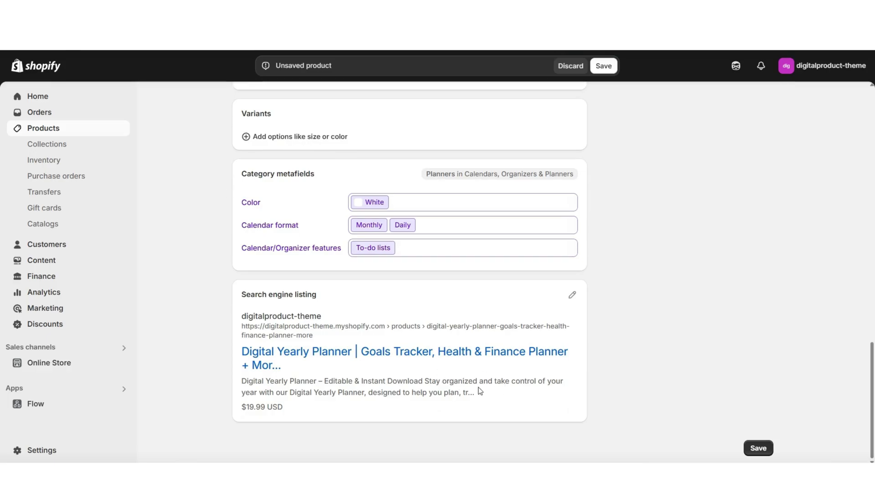
scroll(847, 339, up, 15)
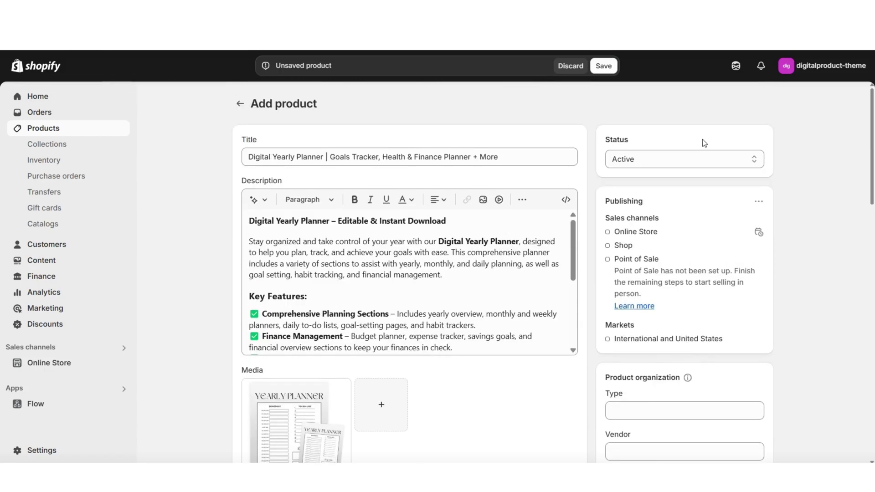
- Keep status Active, set the type to Digital Product and fill in the store as vendor
click(633, 160)
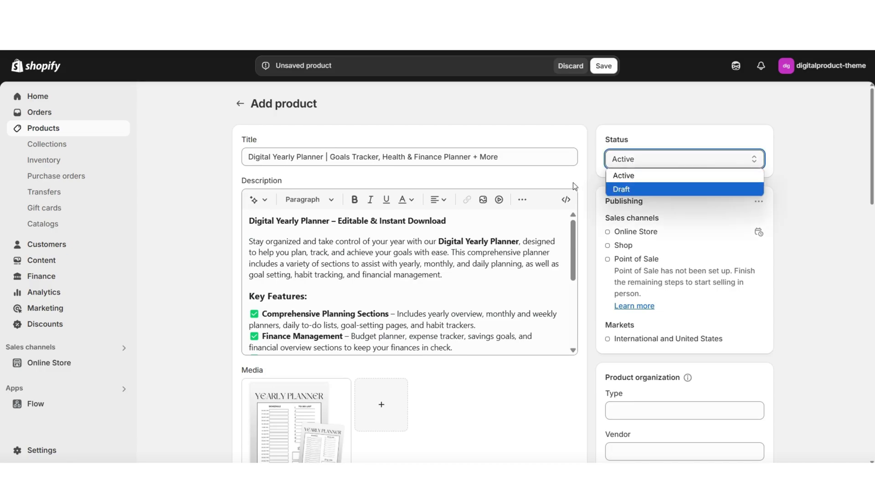
click(589, 178)
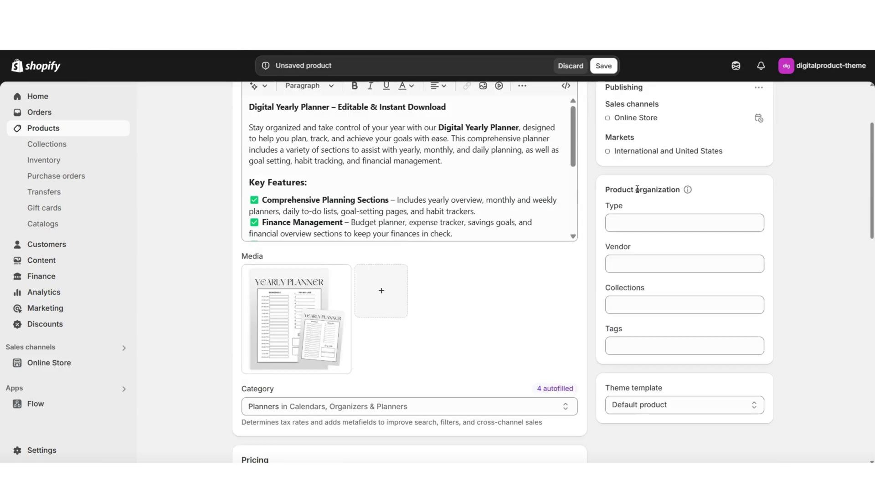
click(621, 220)
text(Digital Product)
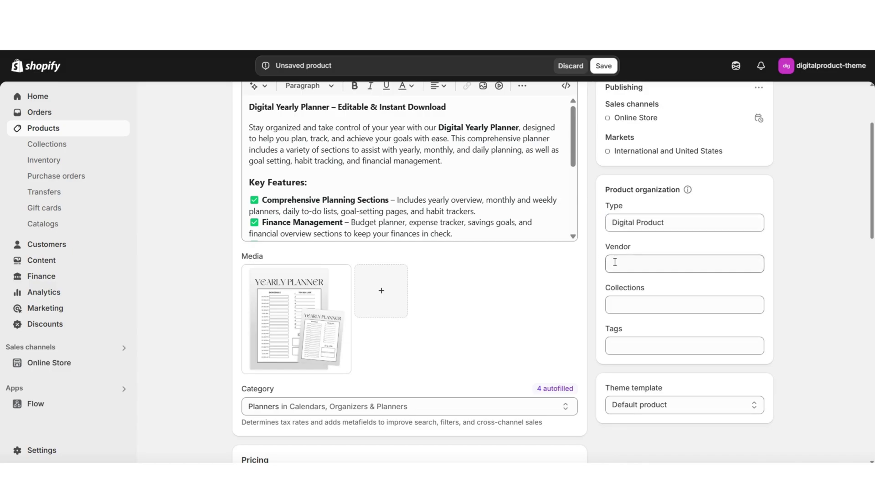
click(628, 266)
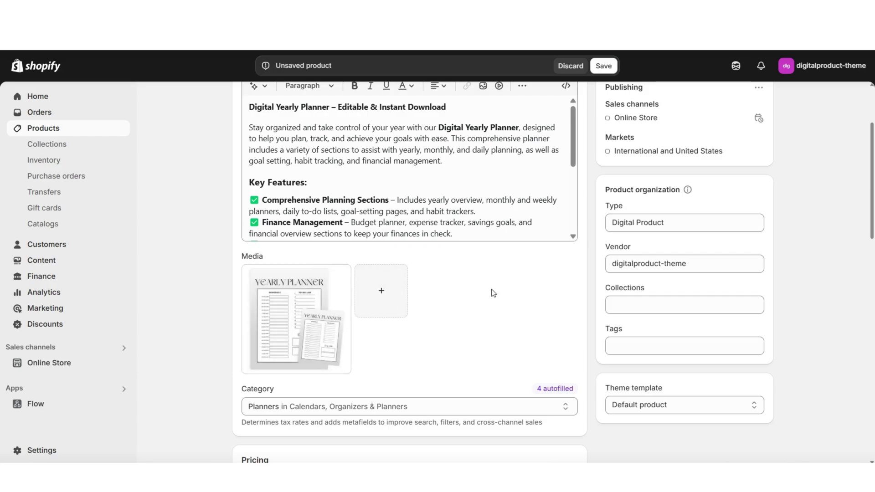
- Add the five planner keyword tags, including digital yearly planner and goal setting planner
scroll(493, 292, down, 1)
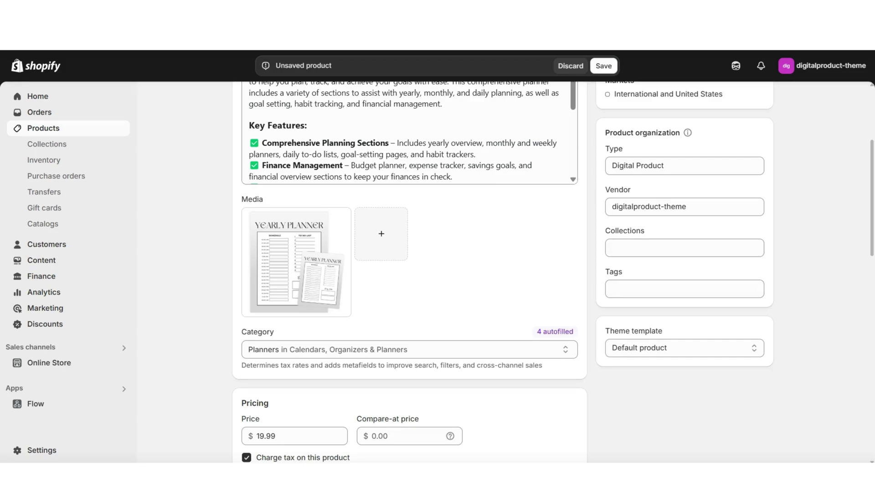
key(ctrl+v)
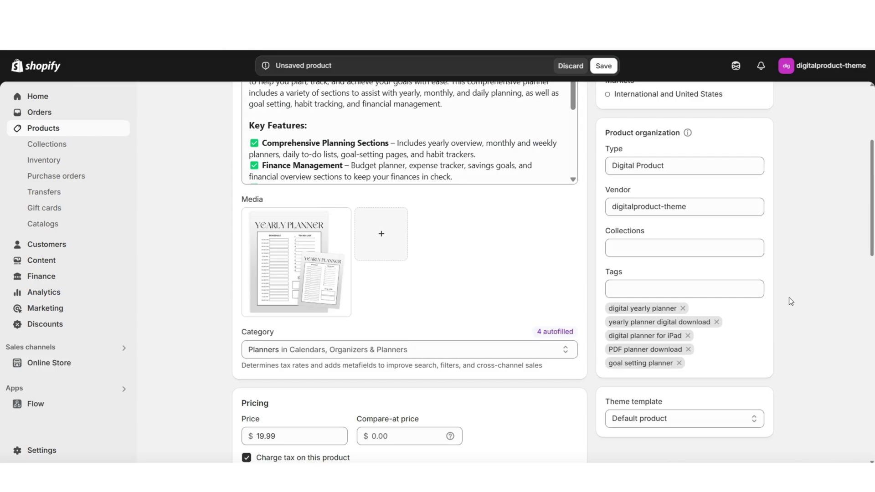
scroll(790, 300, up, 4)
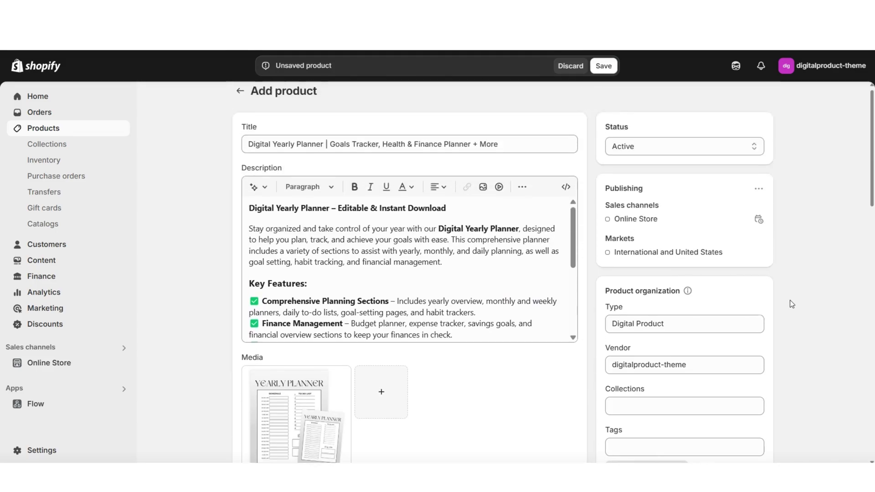
- Save the Digital Yearly Planner and confirm its five tags remain
click(604, 66)
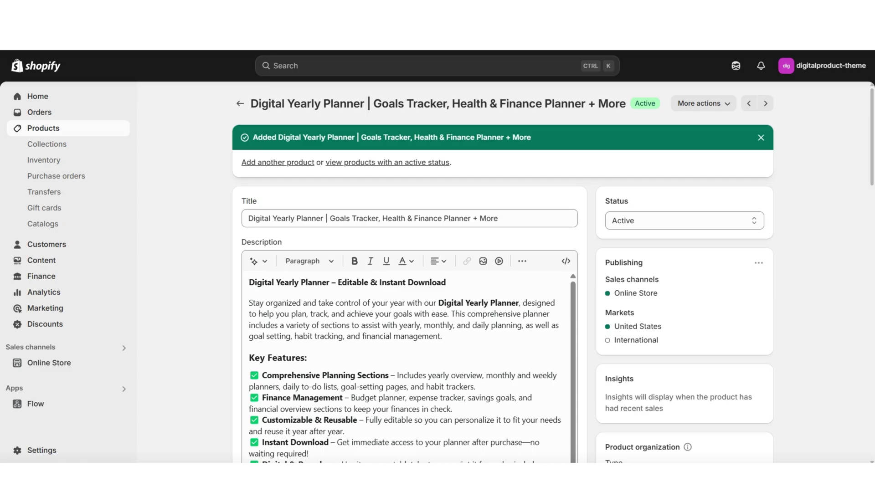
scroll(171, 174, down, 5)
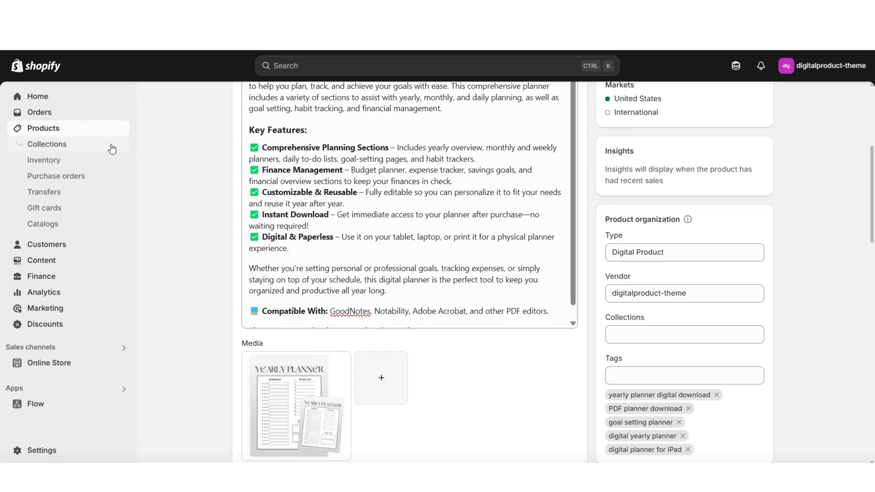
- Create and save a new collection titled All Digital Planners
click(64, 146)
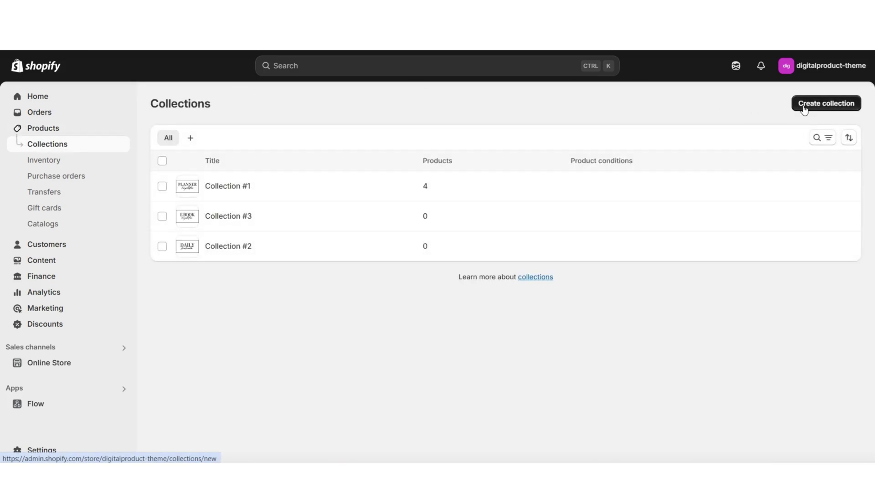
click(805, 109)
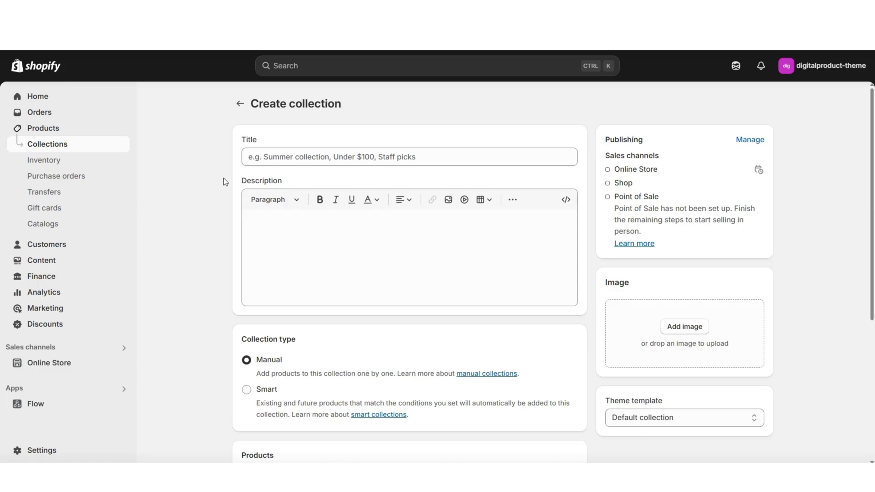
scroll(223, 178, down, 3)
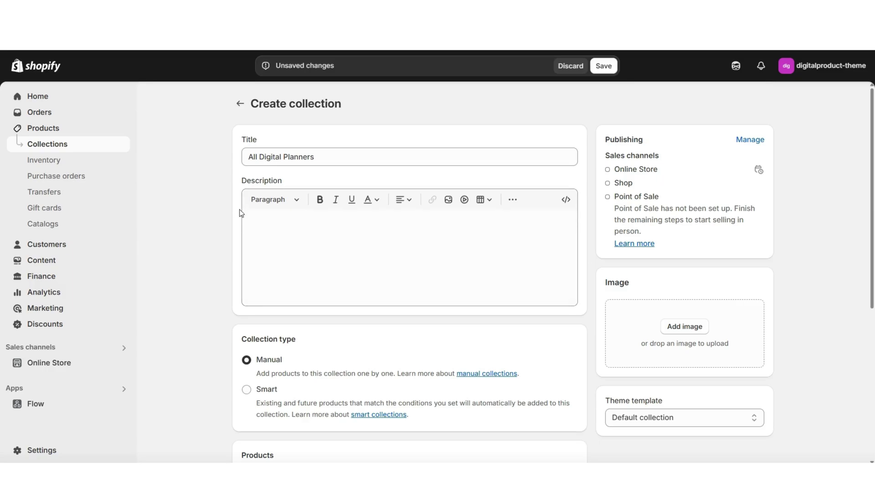
click(611, 67)
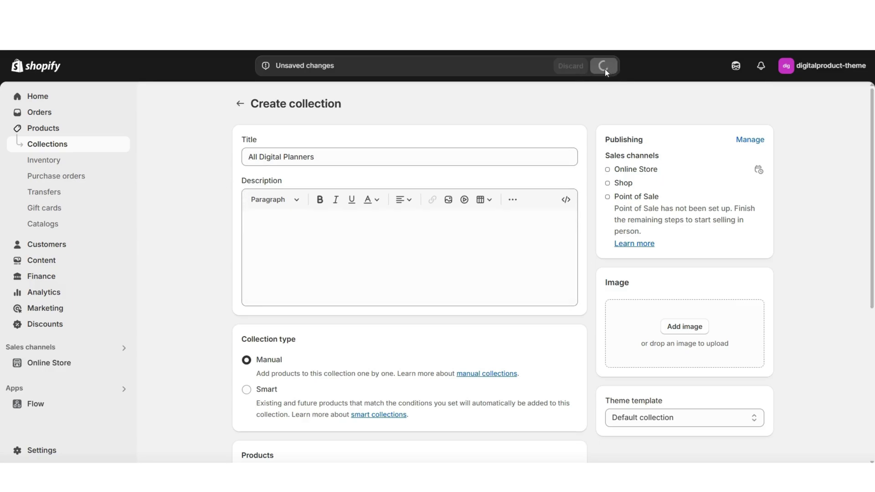
- Add the Digital Yearly Planner and Example Digital Product to the collection
scroll(584, 249, down, 3)
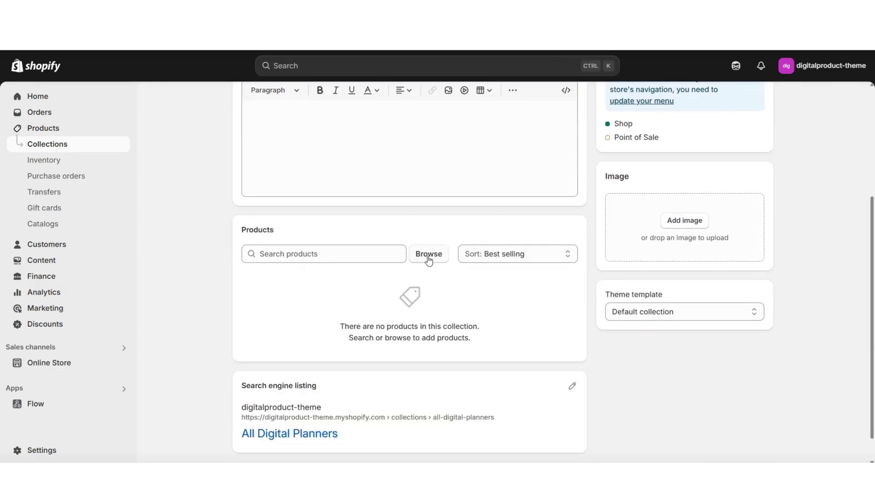
click(429, 256)
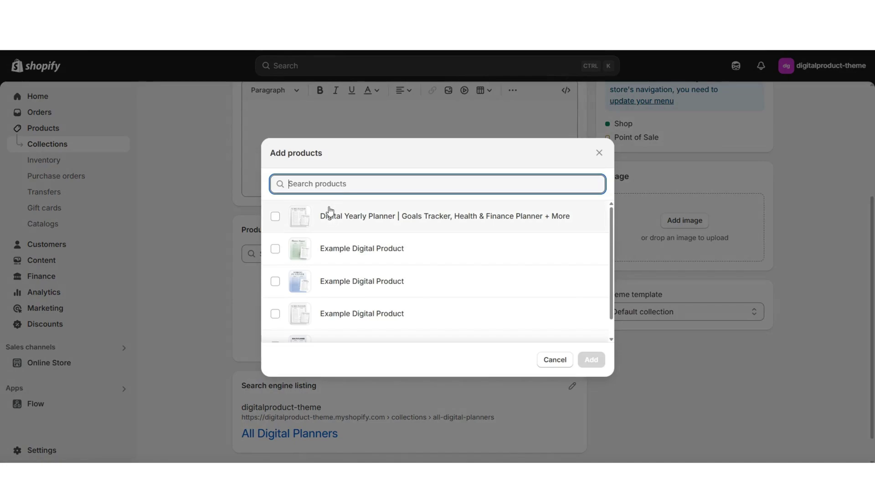
click(275, 217)
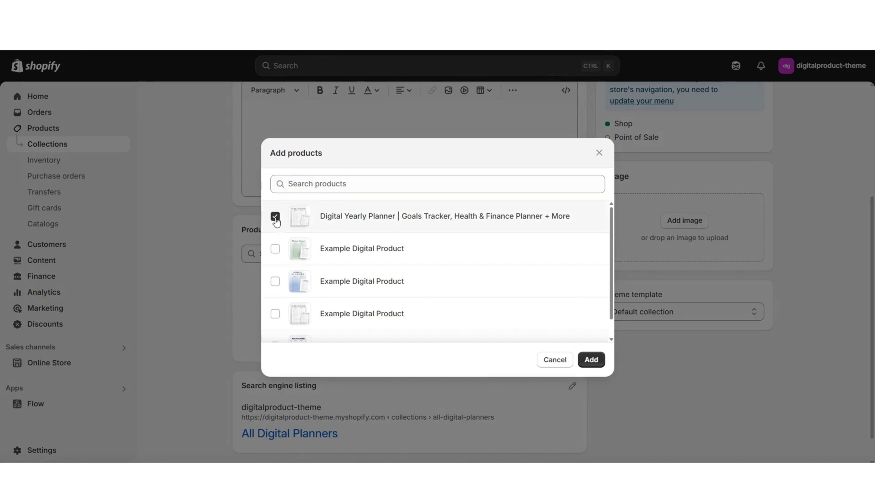
click(275, 249)
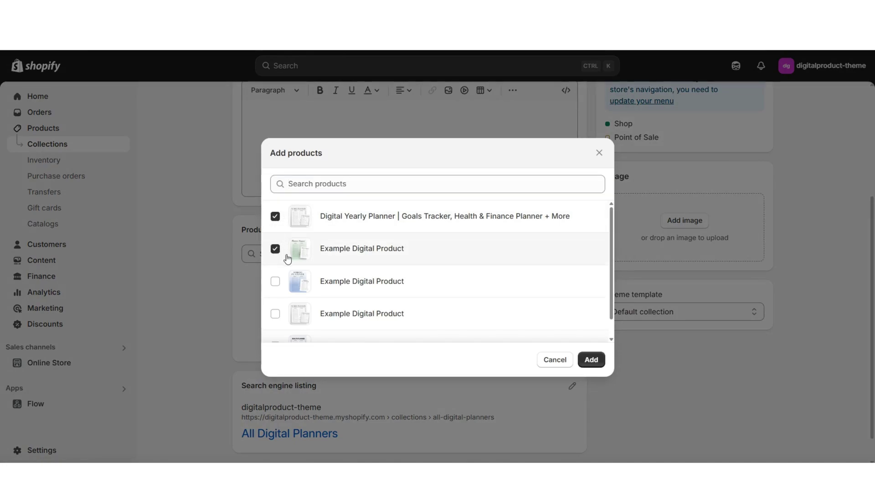
click(591, 359)
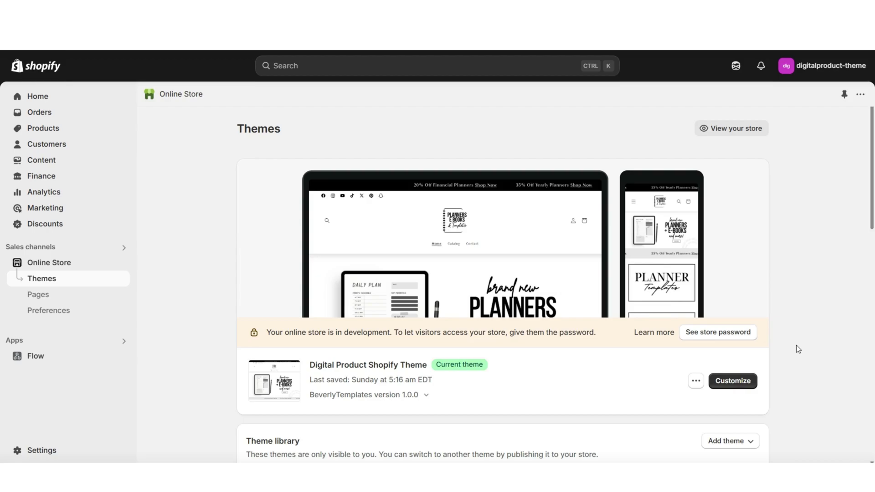
- Open the Digital Product Shopify Theme in the customizer and insert a Featured collection section
click(725, 381)
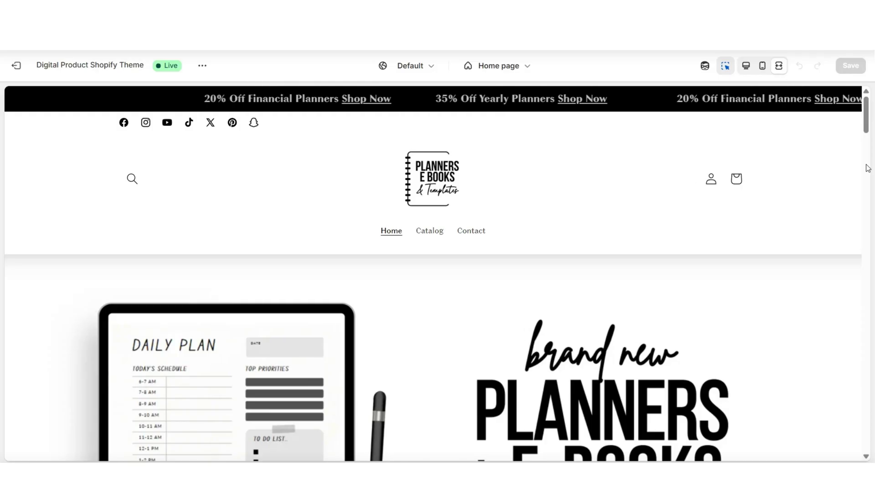
scroll(867, 168, down, 2)
scroll(867, 168, down, 8)
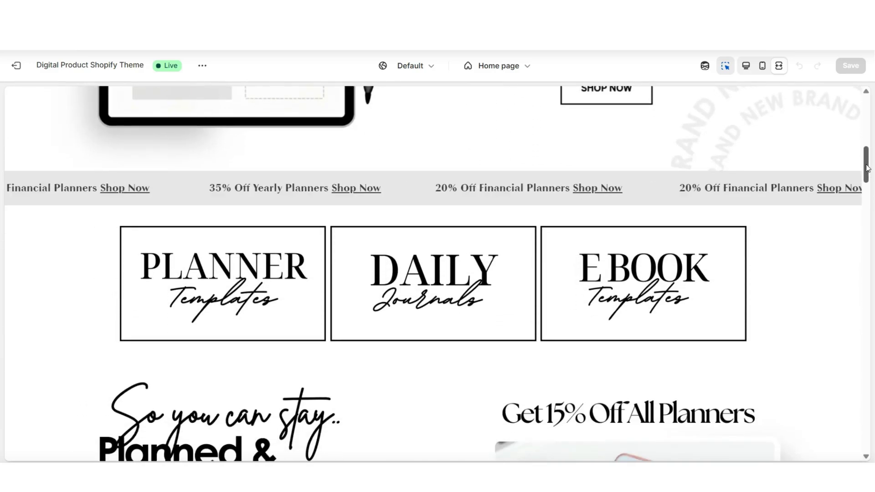
scroll(868, 168, down, 4)
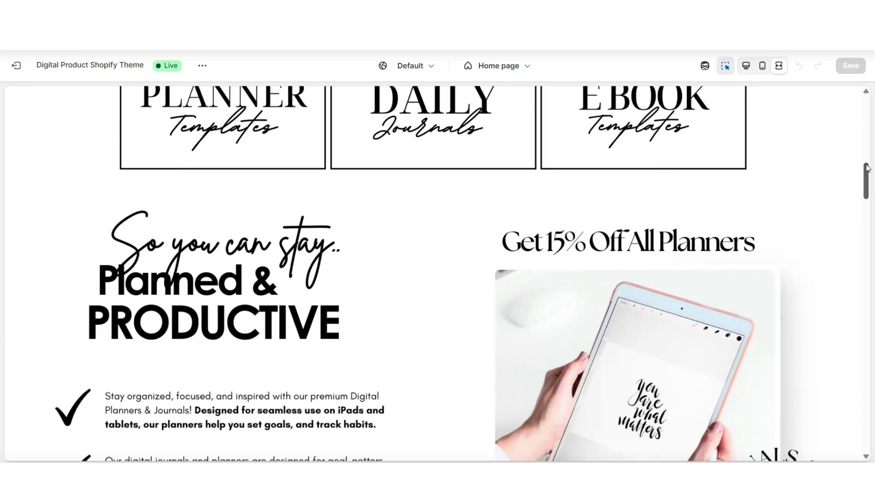
scroll(868, 168, down, 9)
scroll(867, 284, up, 4)
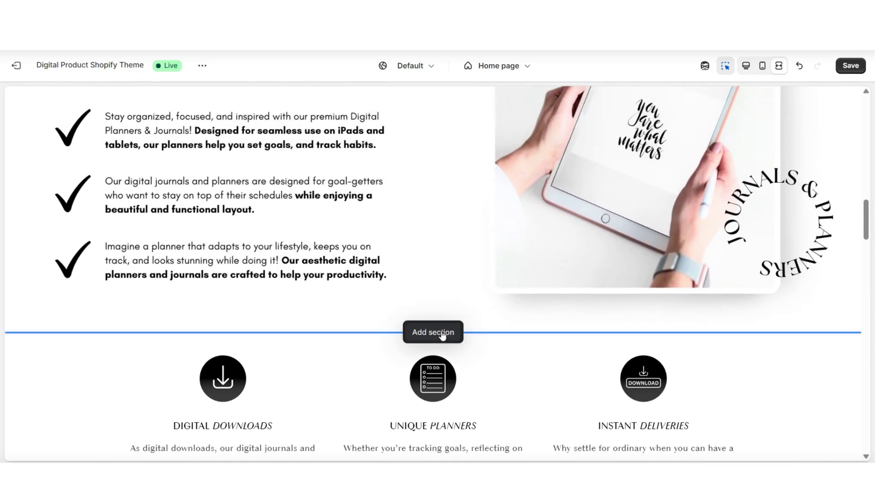
click(444, 335)
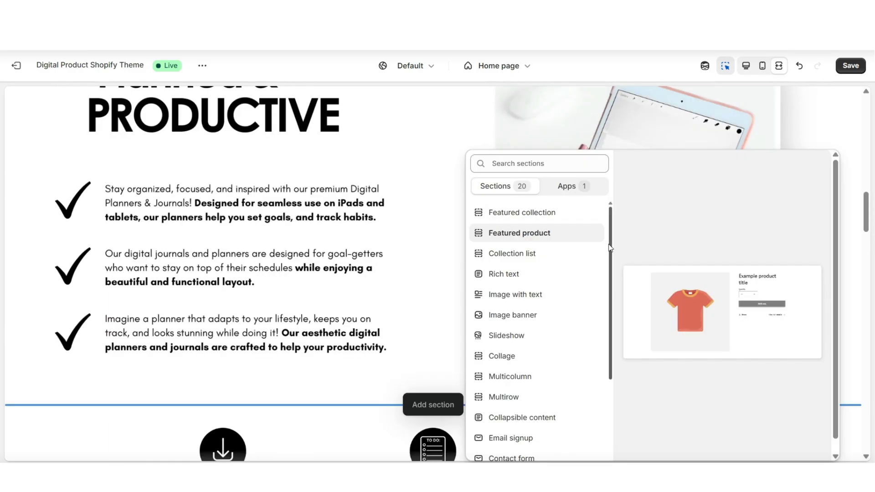
click(541, 213)
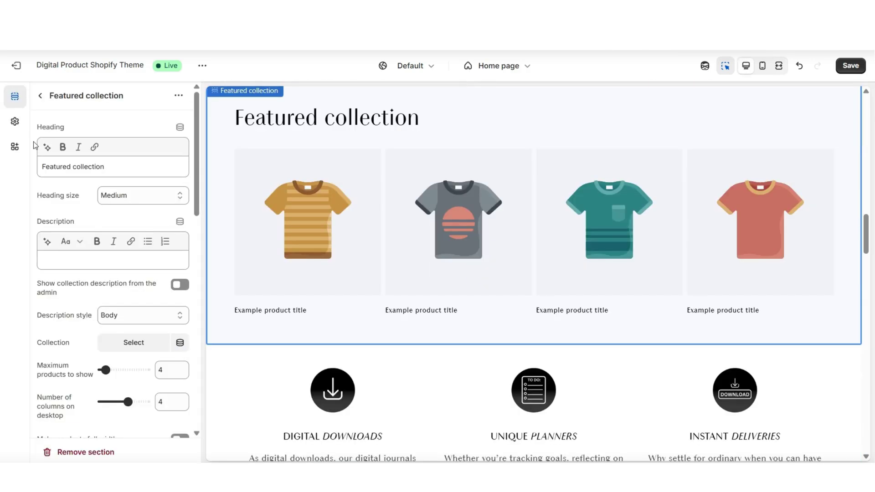
- Give the section a Large BESTSELLERS heading showing the All Digital Planners collection
scroll(59, 188, down, 3)
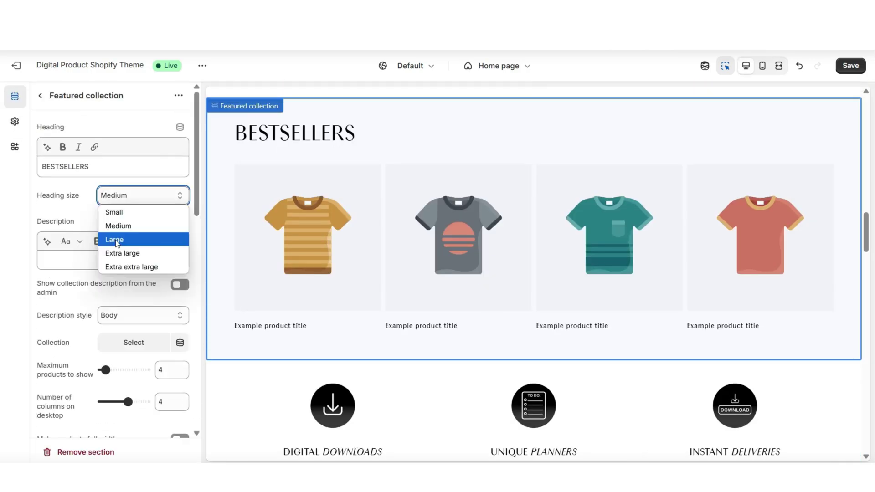
click(115, 239)
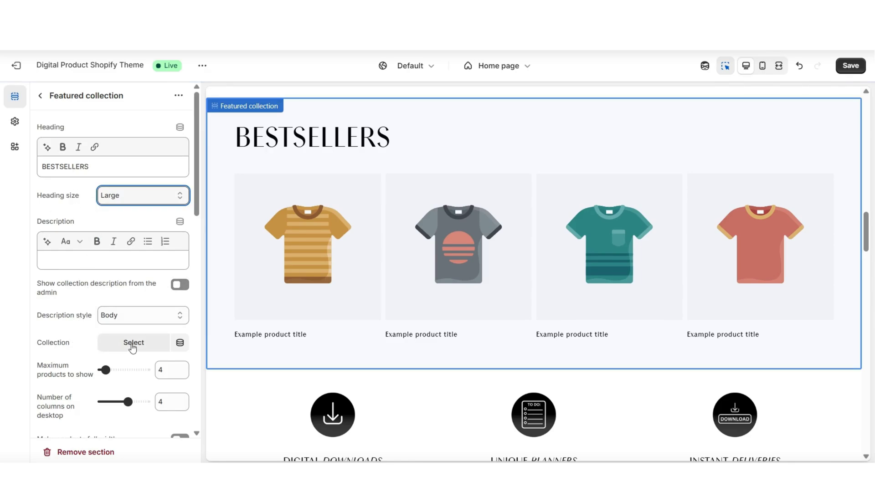
click(132, 346)
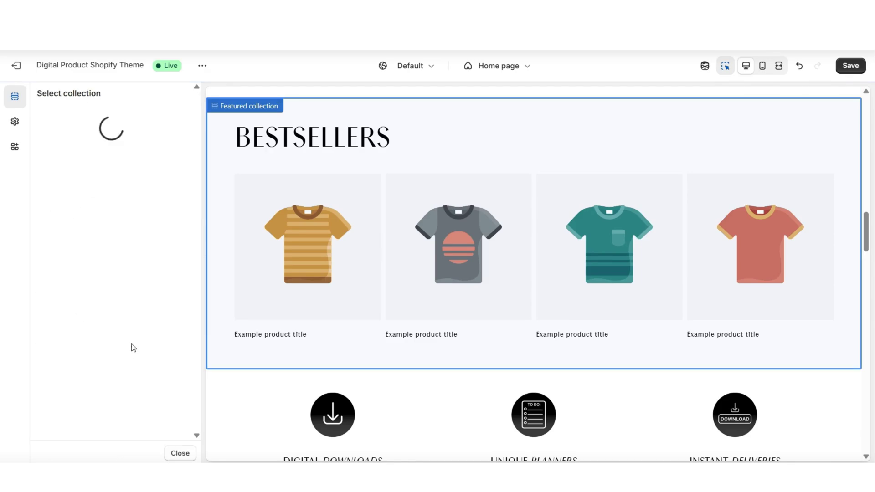
click(194, 186)
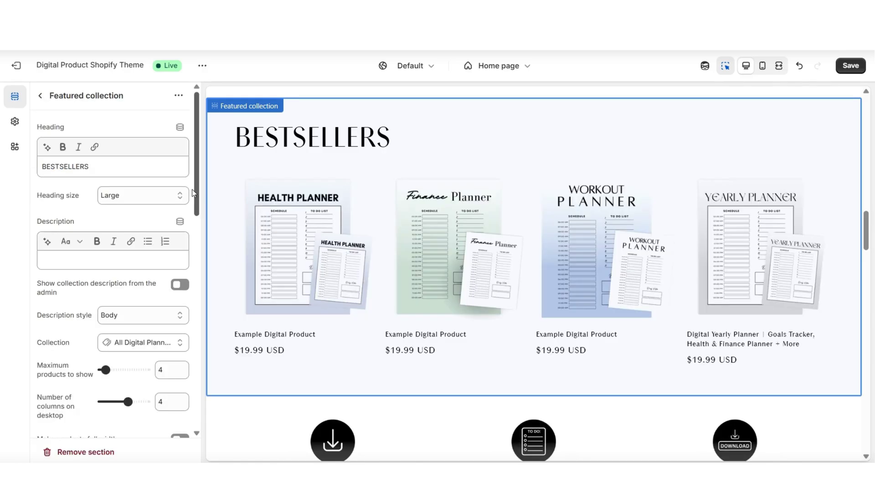
click(779, 66)
scroll(868, 242, down, 4)
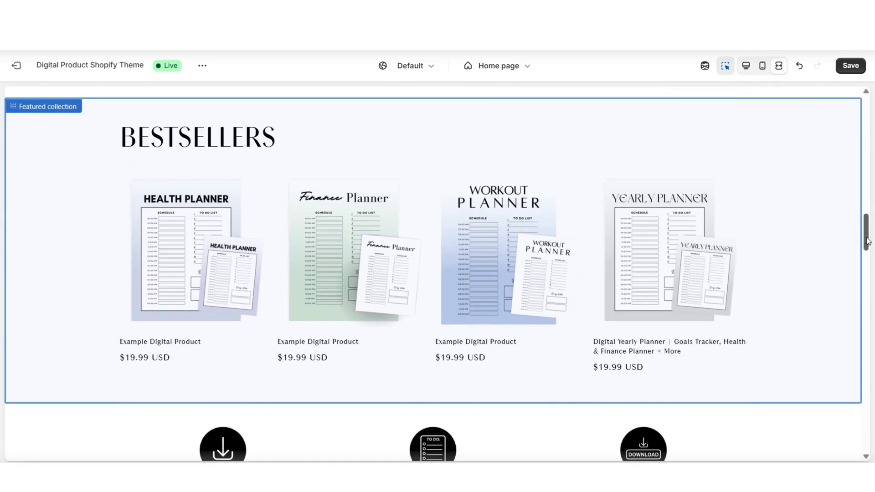
scroll(867, 242, up, 3)
scroll(868, 205, up, 2)
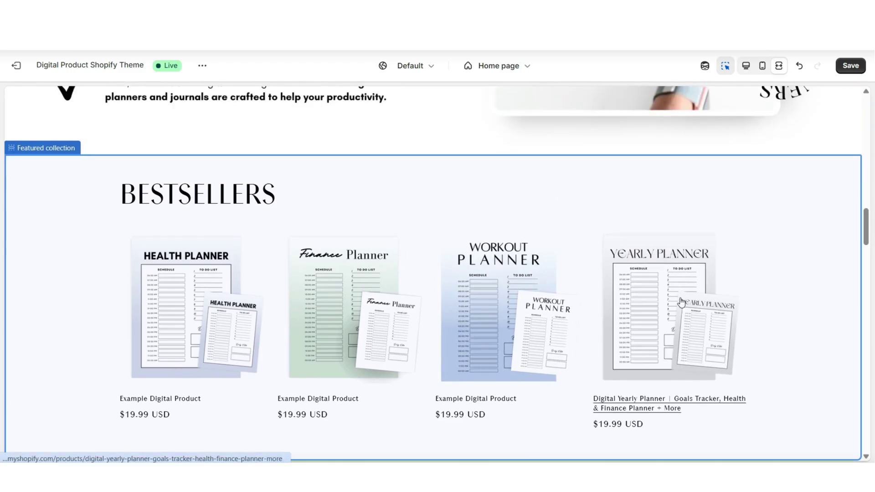
scroll(867, 219, up, 2)
scroll(868, 219, down, 3)
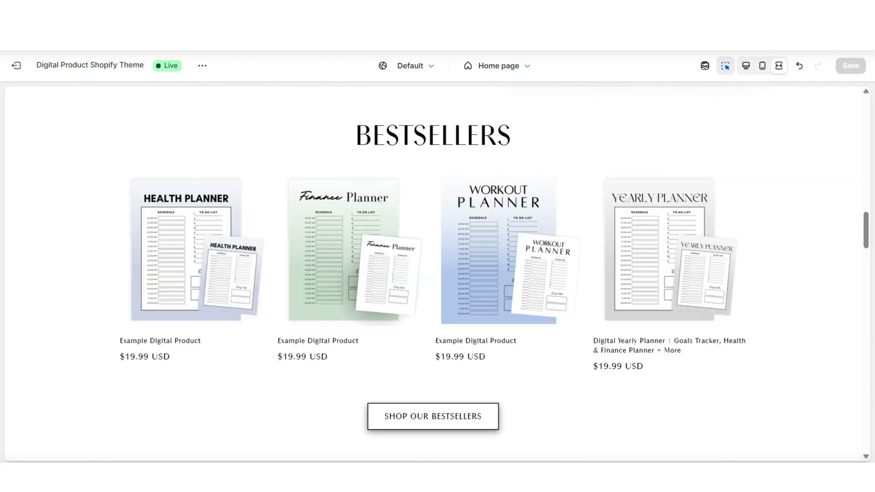
- View the live storefront from the theme's options menu and scroll down to Bestsellers
click(201, 68)
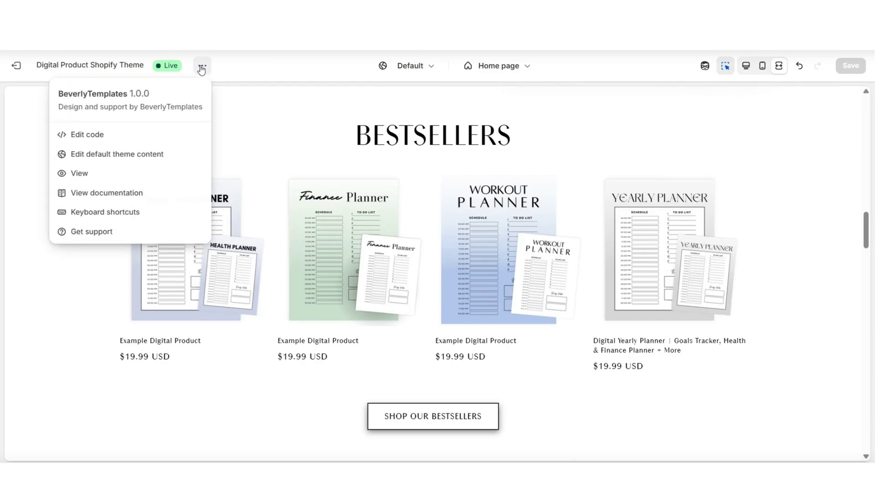
click(143, 175)
scroll(828, 410, down, 10)
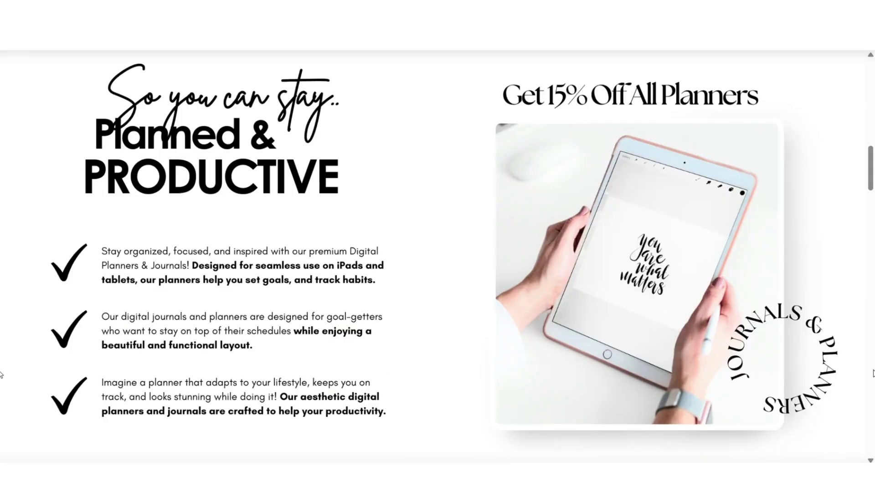
scroll(438, 256, down, 5)
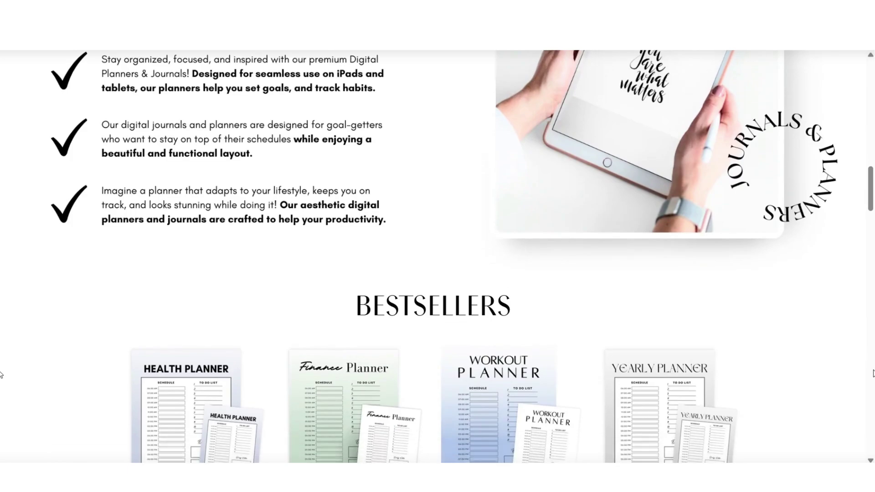
scroll(1, 375, down, 2)
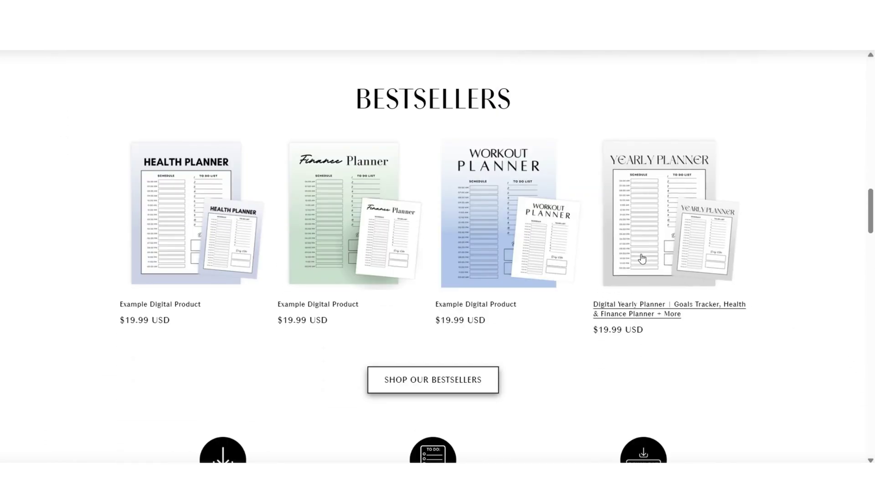
- Open the Digital Yearly Planner product page and scroll through its content
click(642, 258)
scroll(642, 259, down, 3)
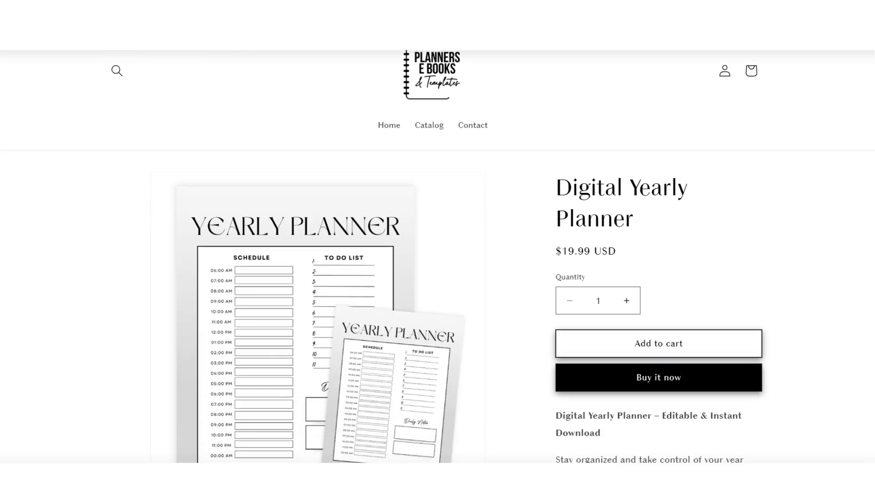
scroll(437, 255, down, 4)
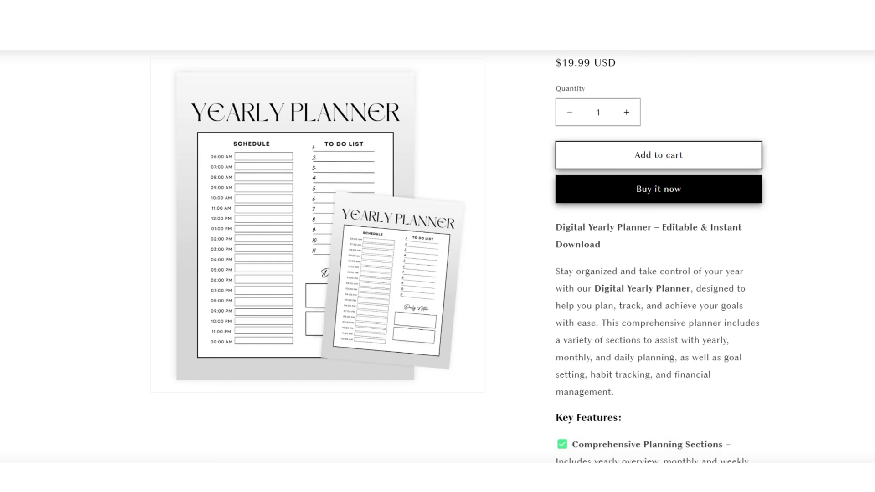
scroll(656, 255, down, 8)
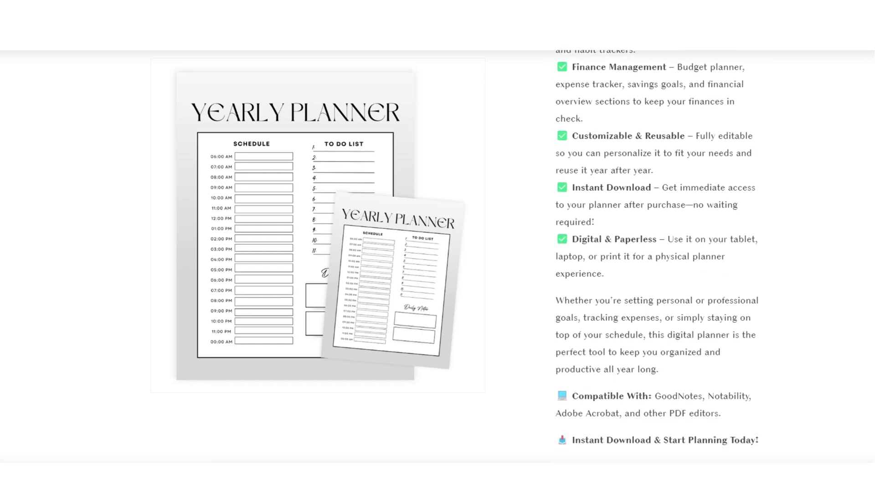
scroll(438, 255, down, 5)
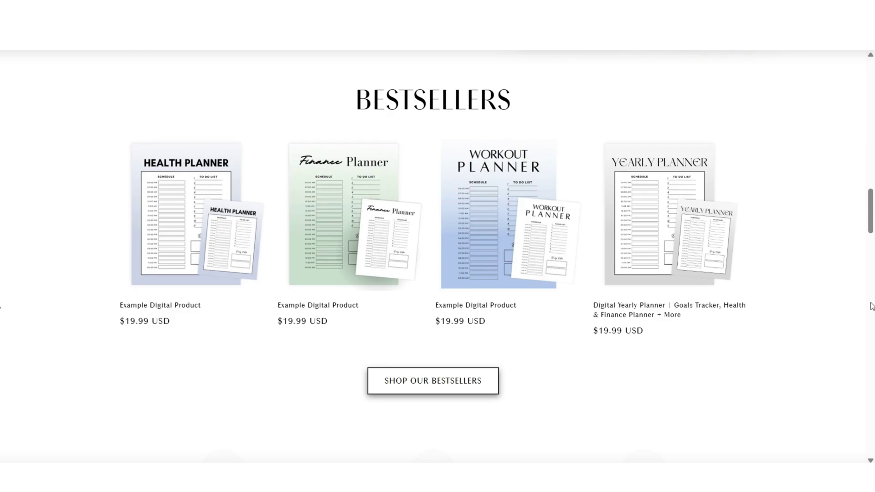
scroll(872, 306, up, 4)
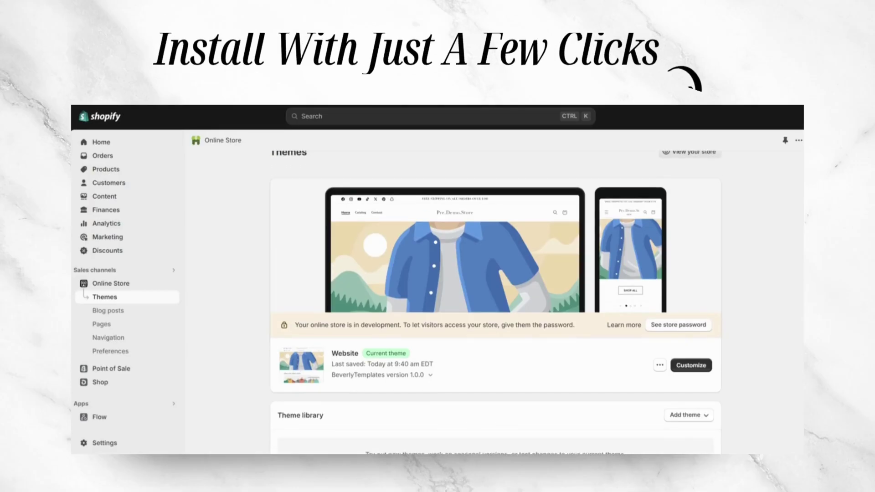
- Add a new theme to the Themes library by uploading its zip file
scroll(496, 273, down, 2)
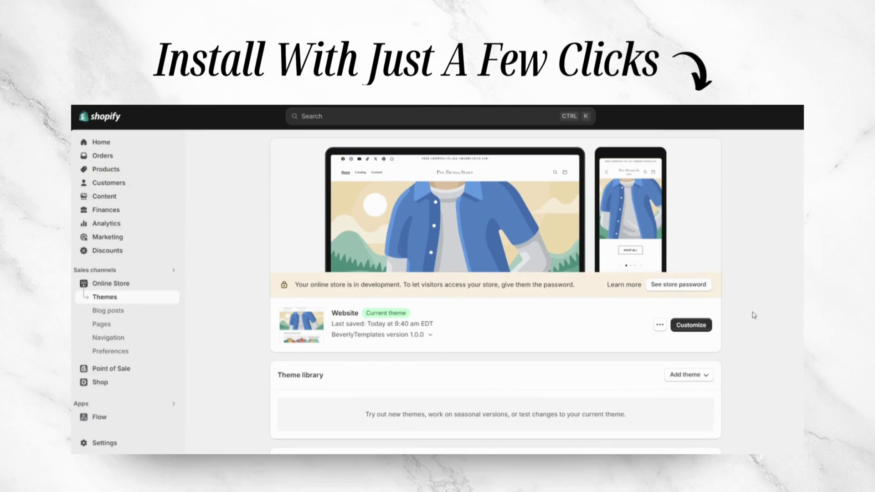
click(698, 374)
click(702, 416)
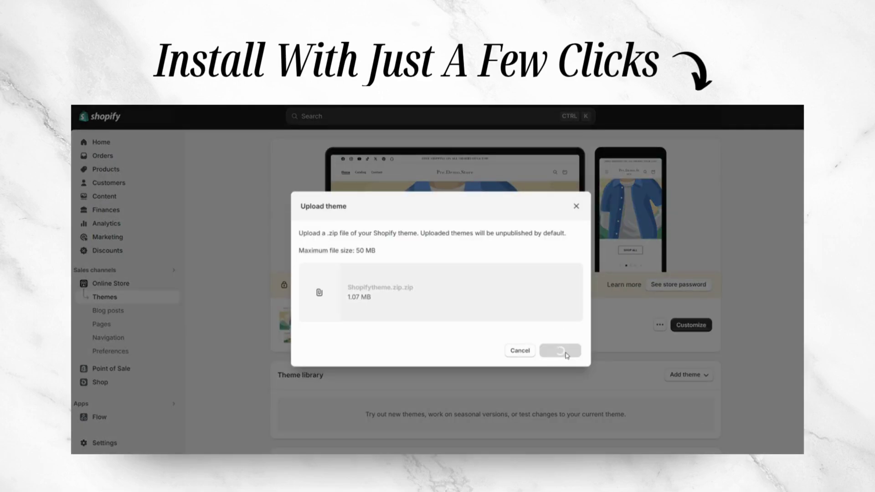
scroll(496, 292, down, 2)
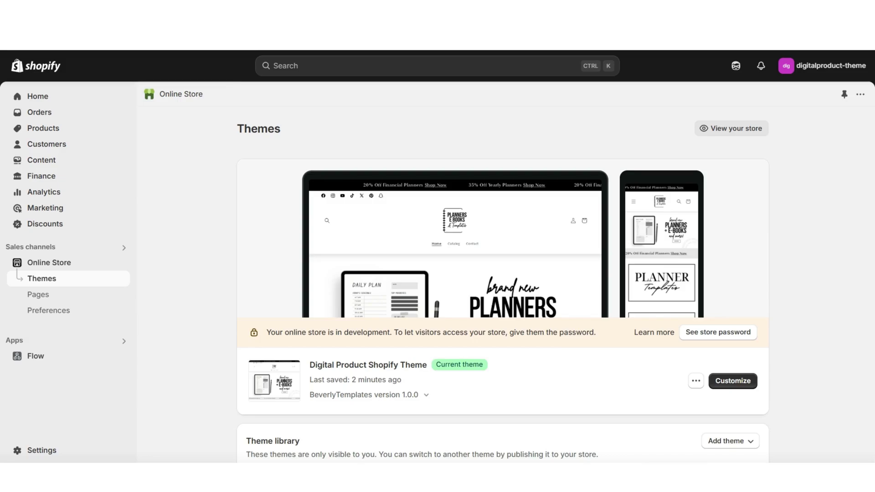
- Reach the Shopify App Store through the admin search's apps results
click(318, 69)
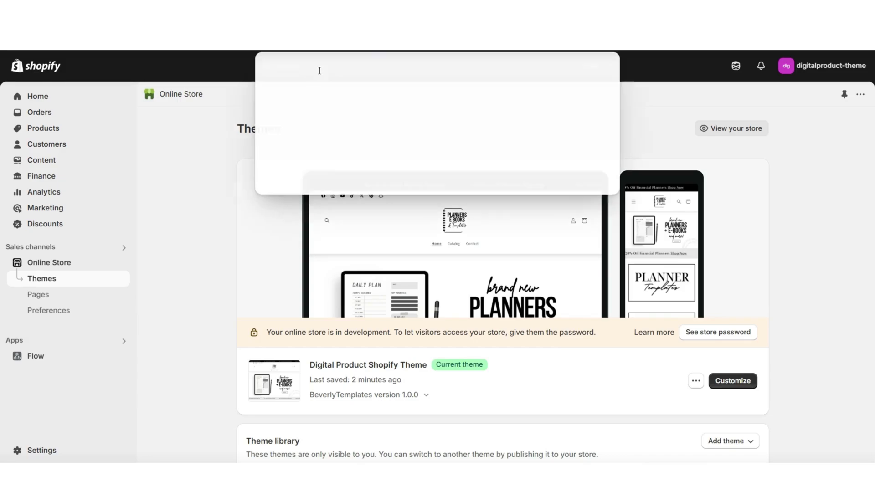
click(273, 90)
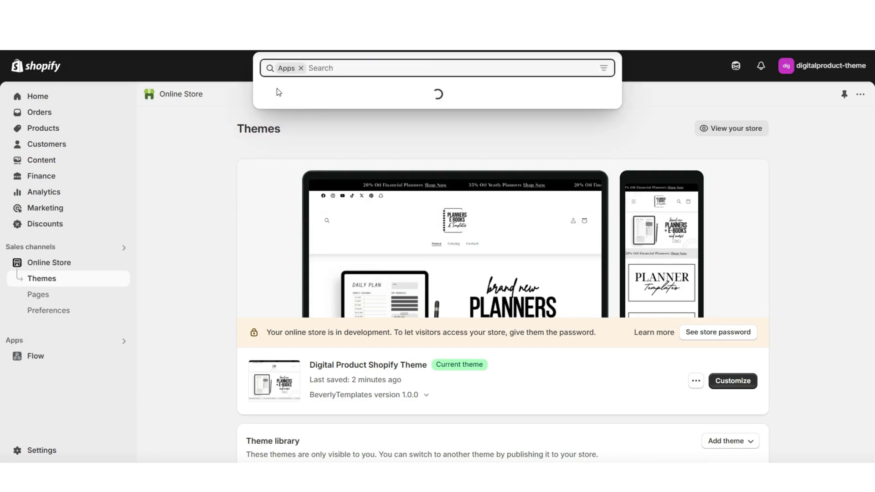
click(323, 243)
scroll(337, 410, down, 3)
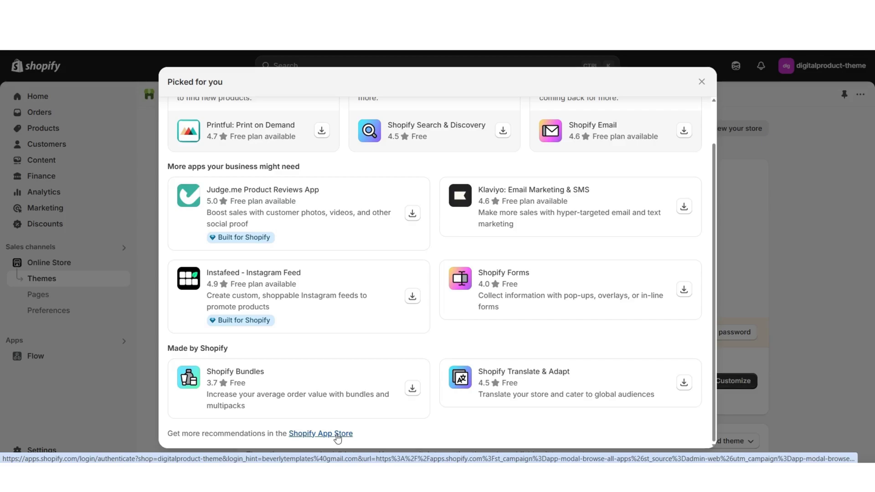
click(337, 435)
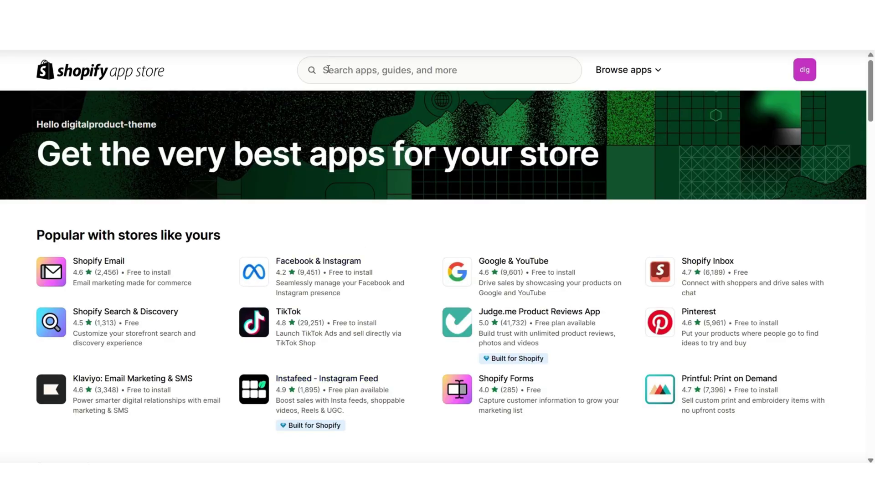
- Search the App Store for 'digital downloads' and install Shopify's Digital Downloads app
click(348, 74)
text(digital downloads)
key(Return)
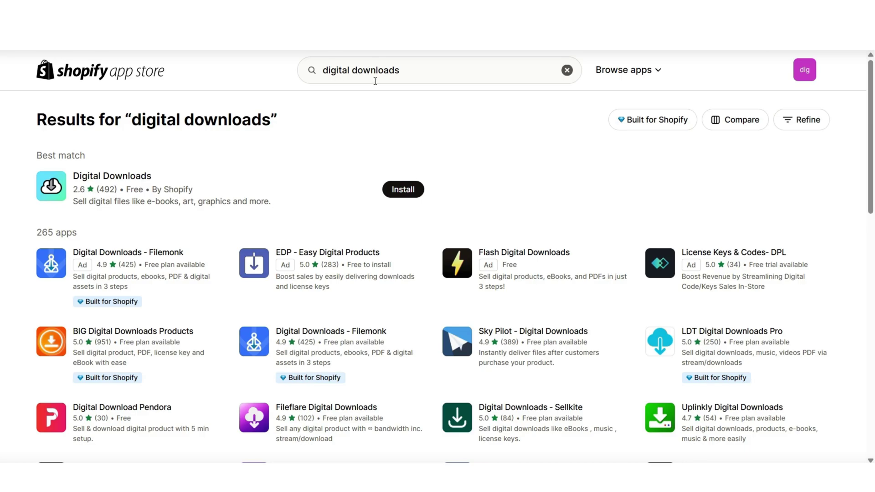
click(112, 176)
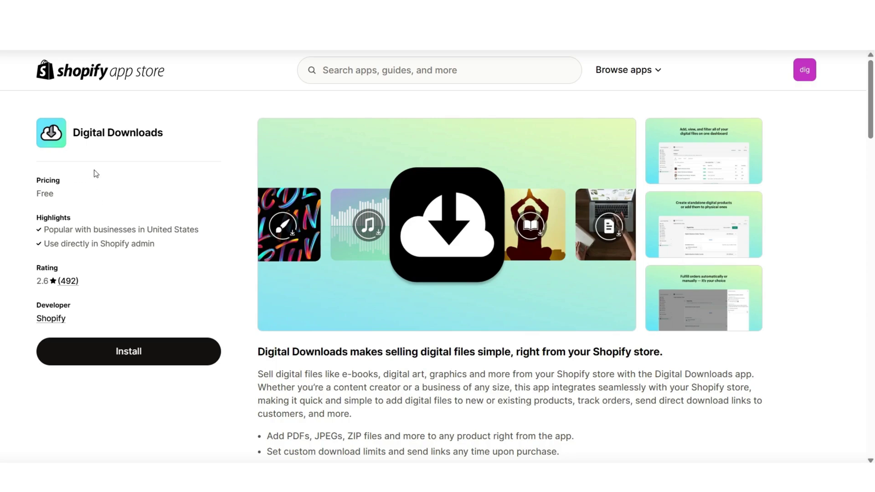
click(130, 354)
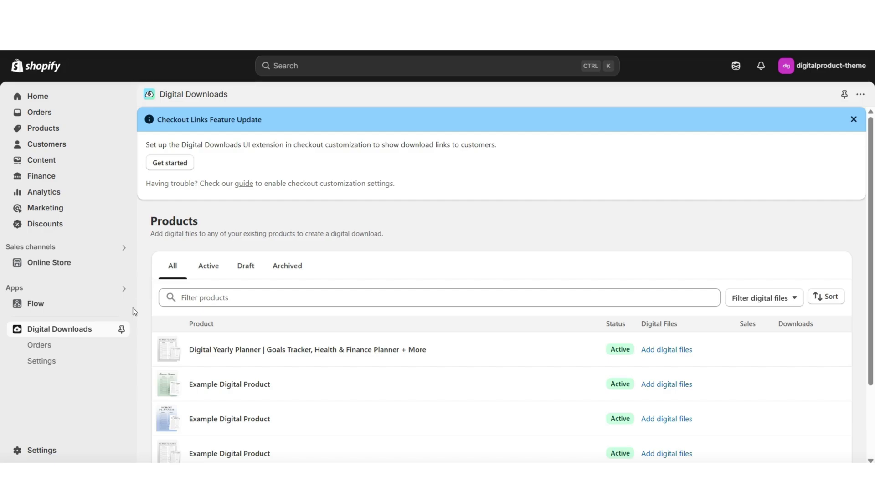
- Pin Digital Downloads, attach and save Yearly Planner PDF.pdf to the Digital Yearly Planner, then return to themes
click(121, 329)
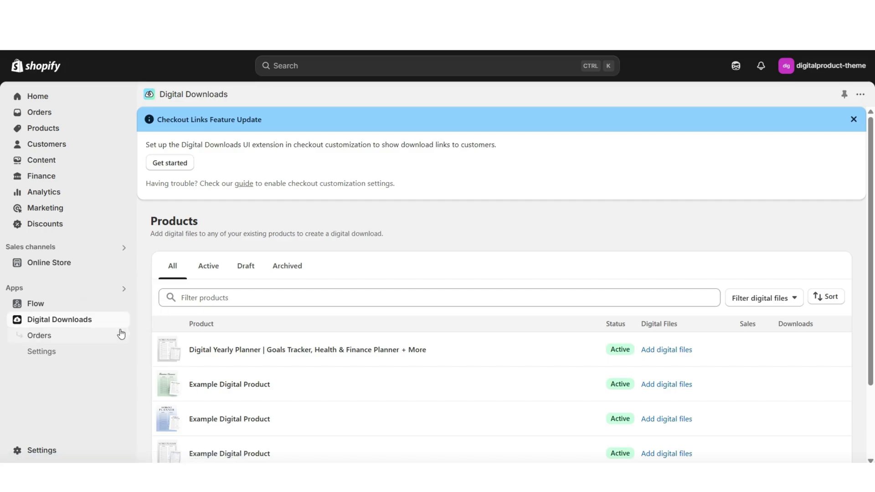
scroll(141, 313, down, 2)
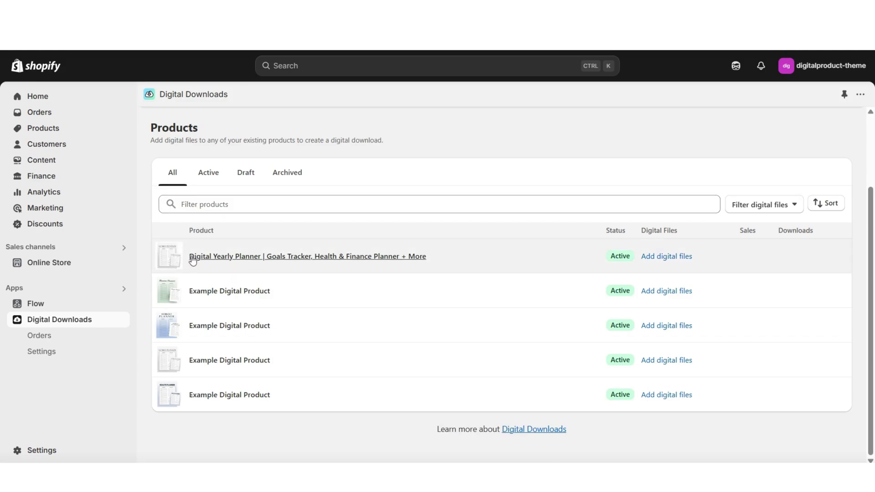
click(657, 257)
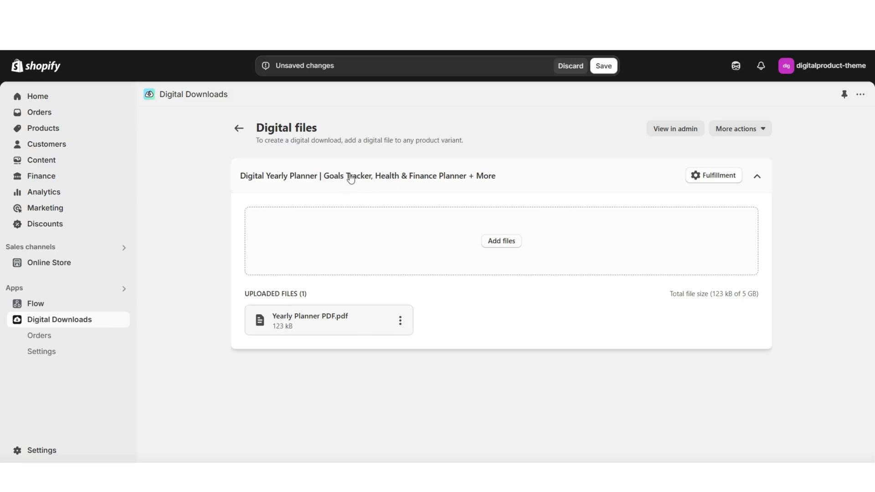
click(603, 67)
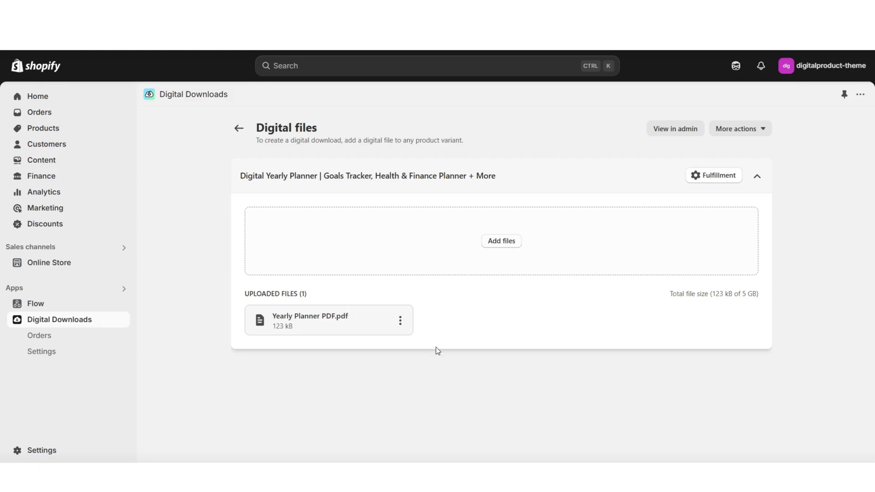
click(81, 267)
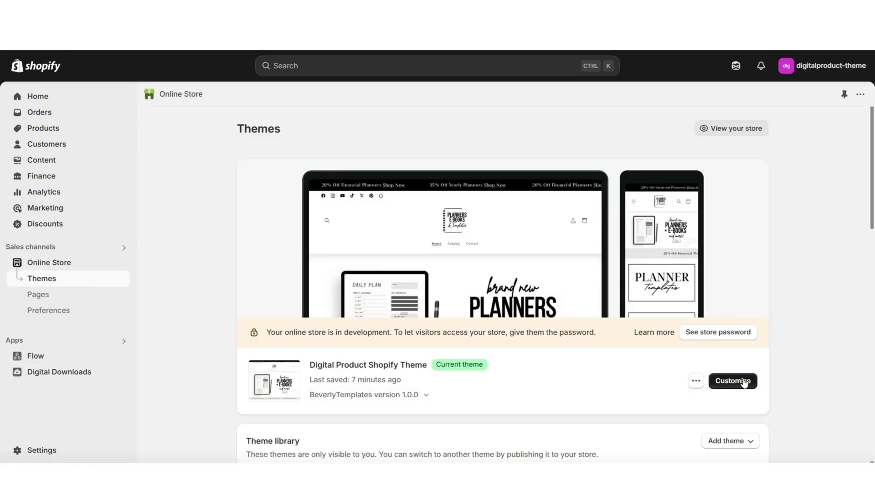
- Customize the current theme and scroll the preview down to the planner's product information
click(742, 381)
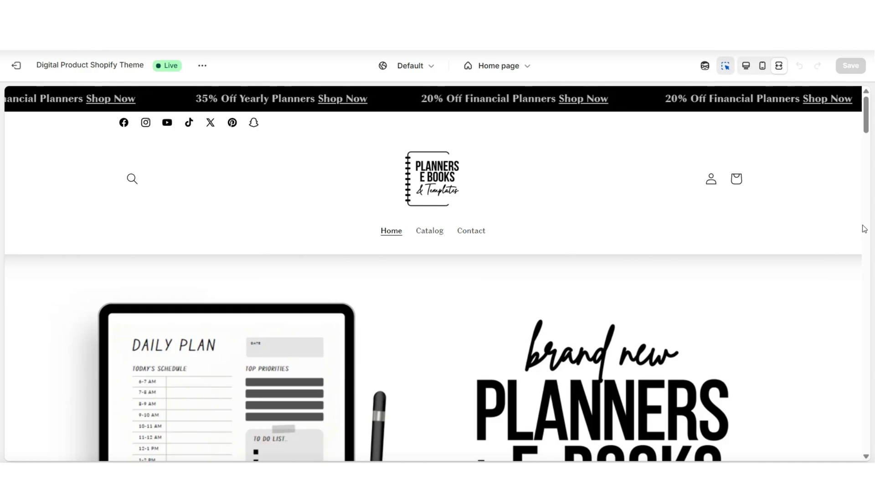
scroll(865, 229, down, 10)
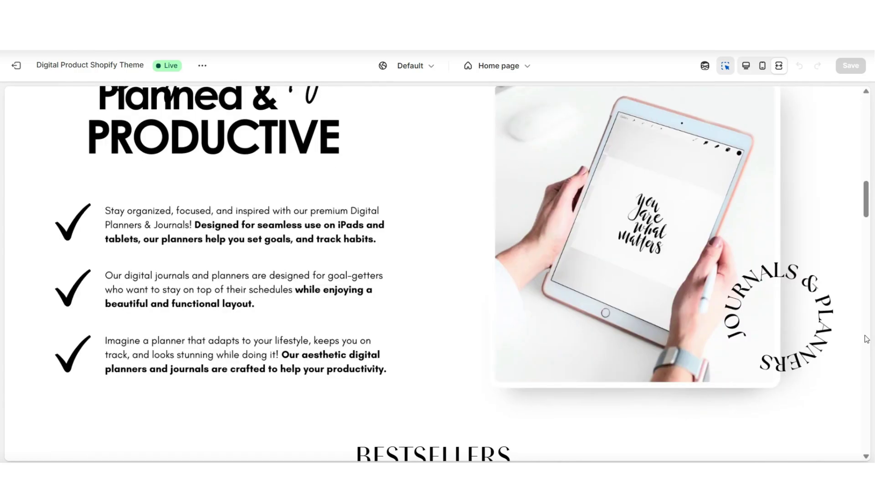
scroll(866, 339, down, 6)
scroll(866, 340, down, 1)
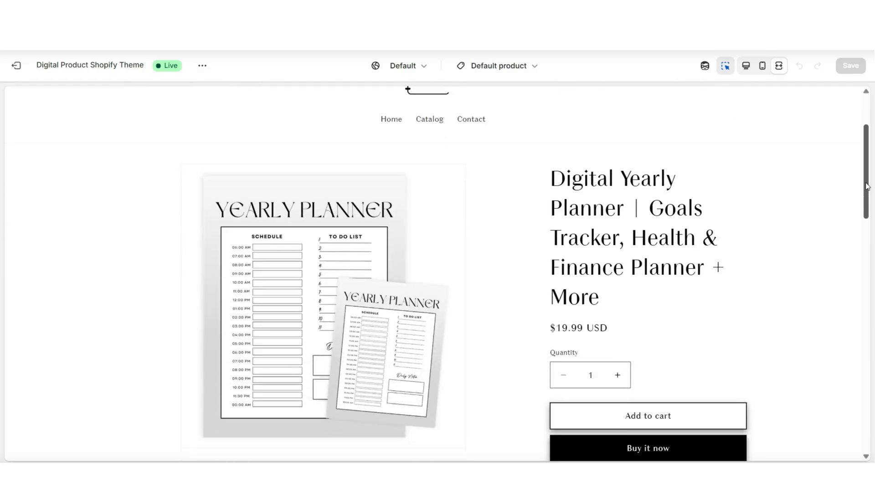
scroll(867, 186, down, 3)
- In the Product information settings, try disabling sticky desktop content, then undo it
click(275, 238)
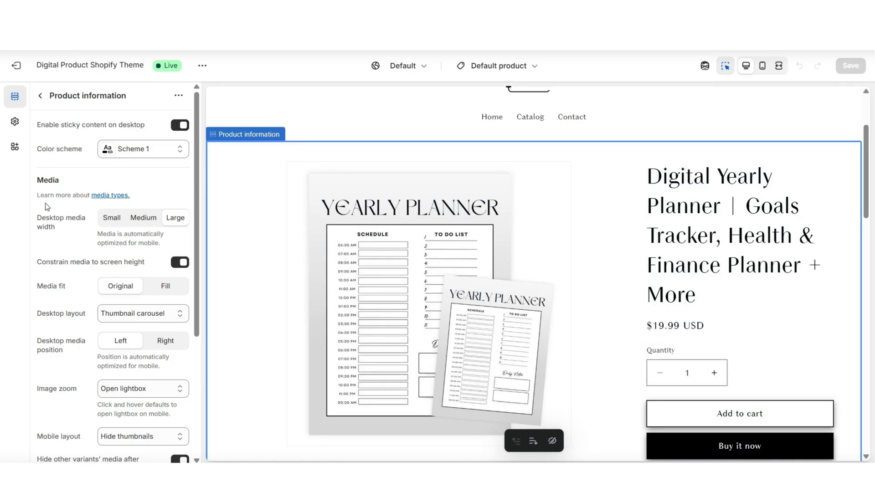
scroll(57, 173, down, 5)
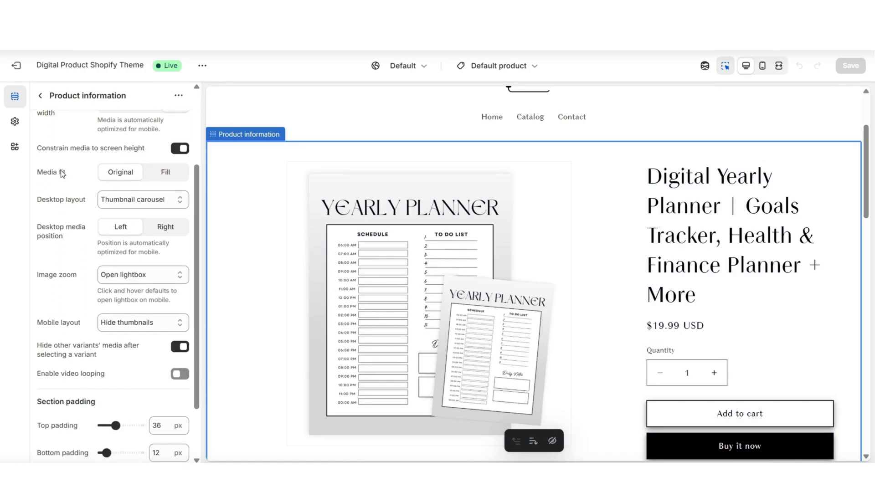
scroll(76, 163, up, 5)
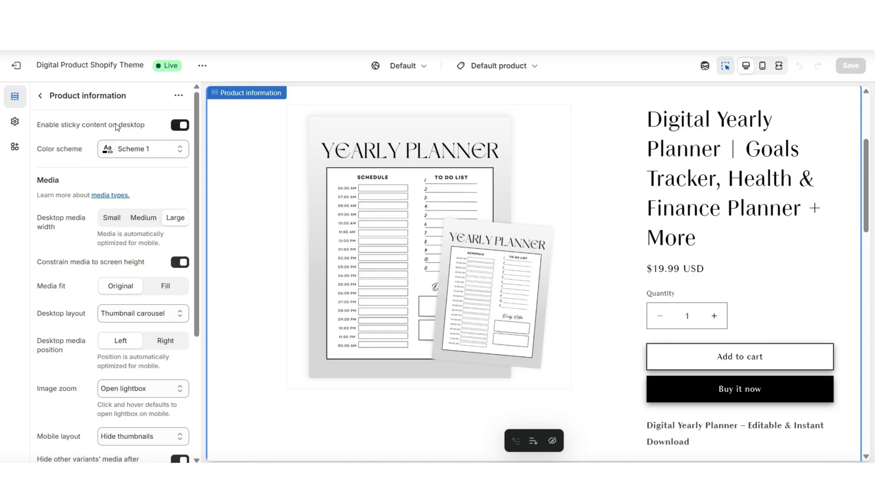
click(180, 125)
scroll(847, 244, down, 1)
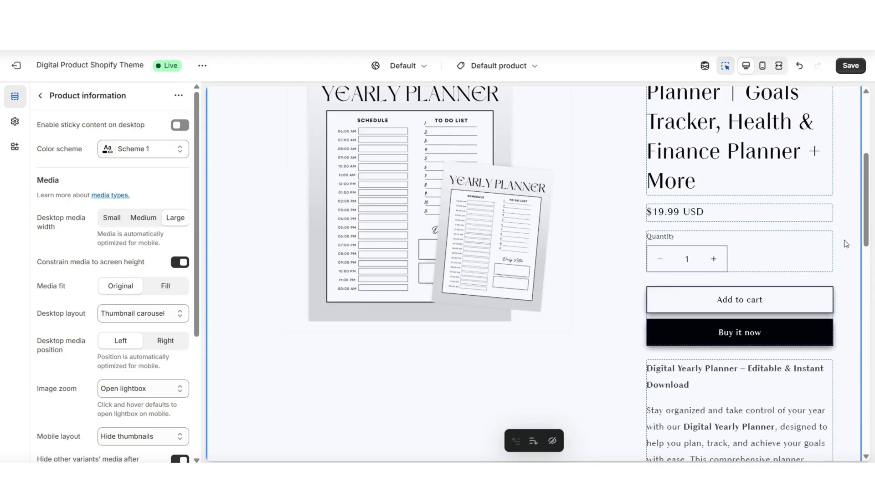
scroll(846, 244, up, 1)
scroll(761, 210, down, 3)
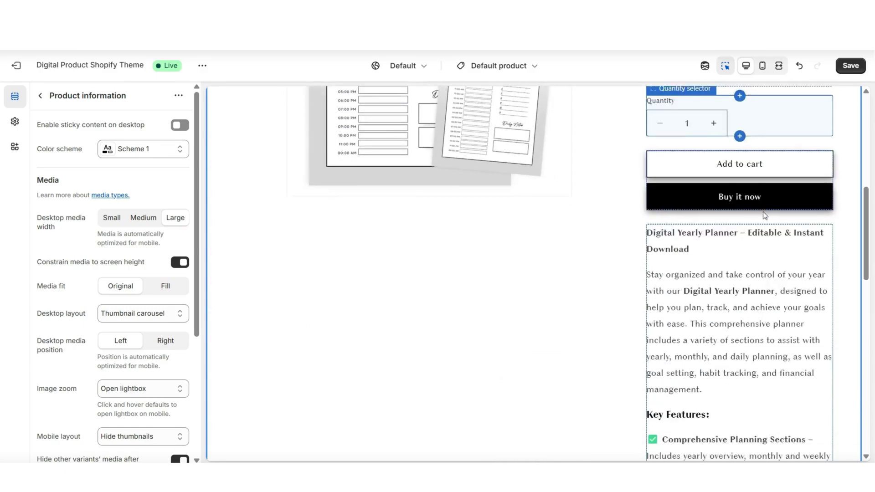
scroll(765, 215, down, 5)
scroll(752, 279, up, 7)
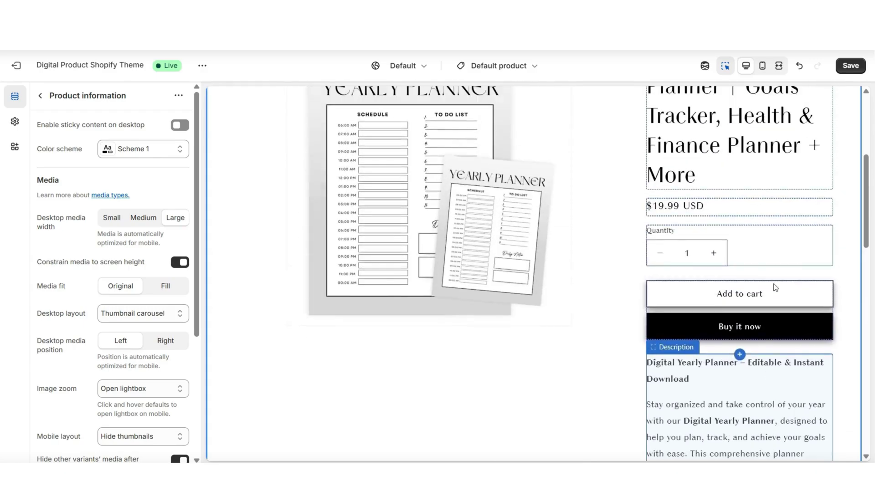
key(ctrl+z)
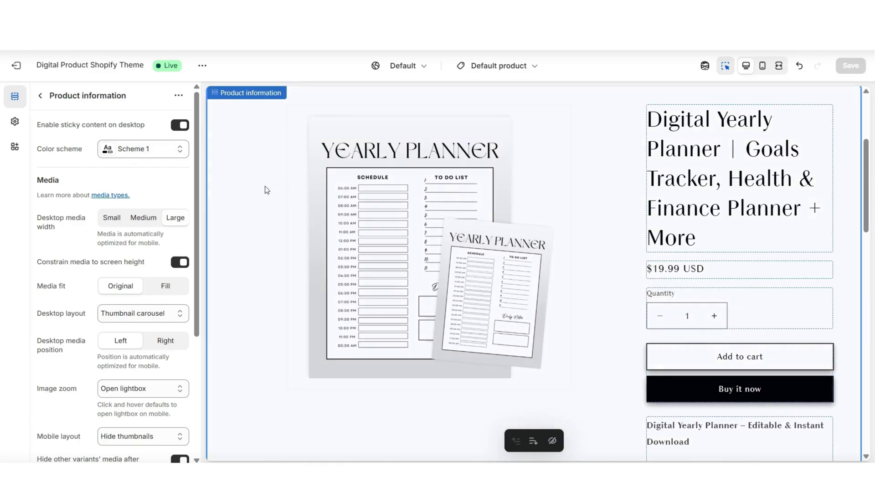
- Try Scheme 4 as the section's colour scheme, then revert to Scheme 1
key(Down)
key(Down)
key(Down)
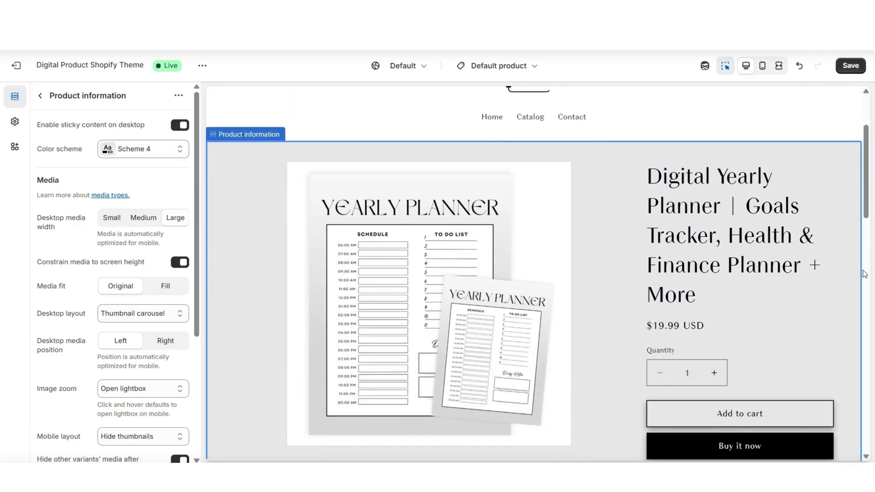
key(ctrl+z)
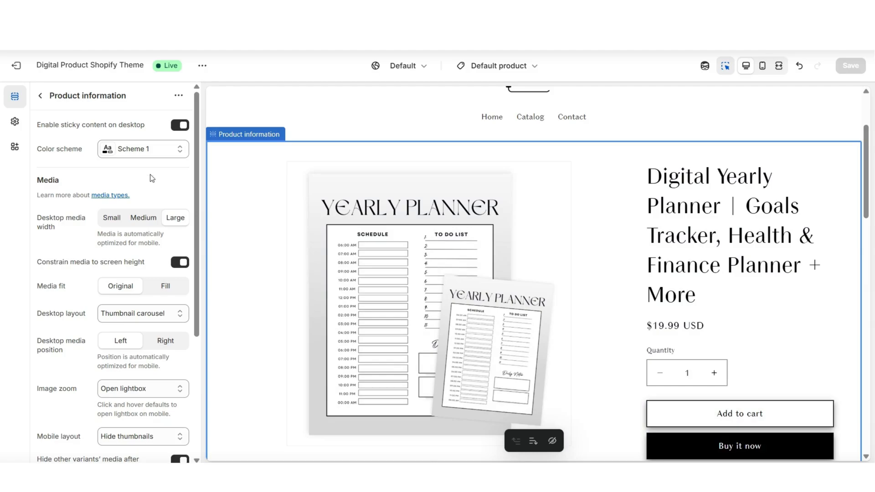
scroll(150, 153, down, 1)
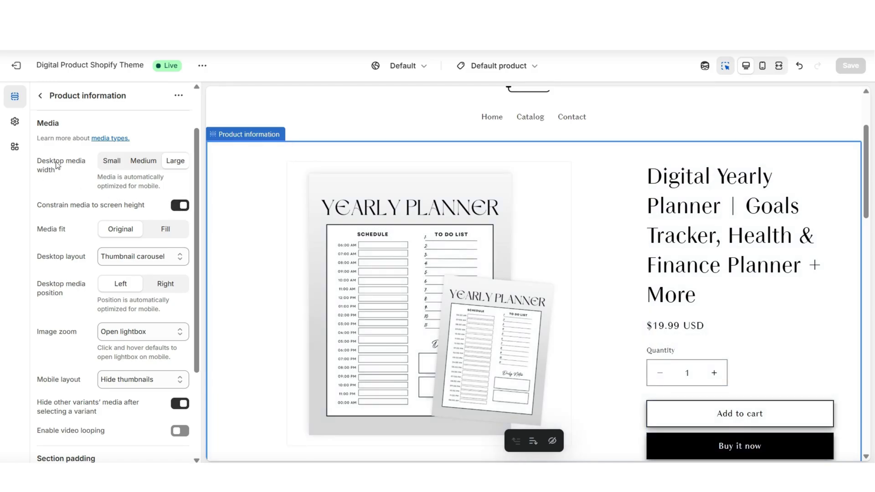
- Try Medium and Small desktop media widths, then restore Large
click(130, 161)
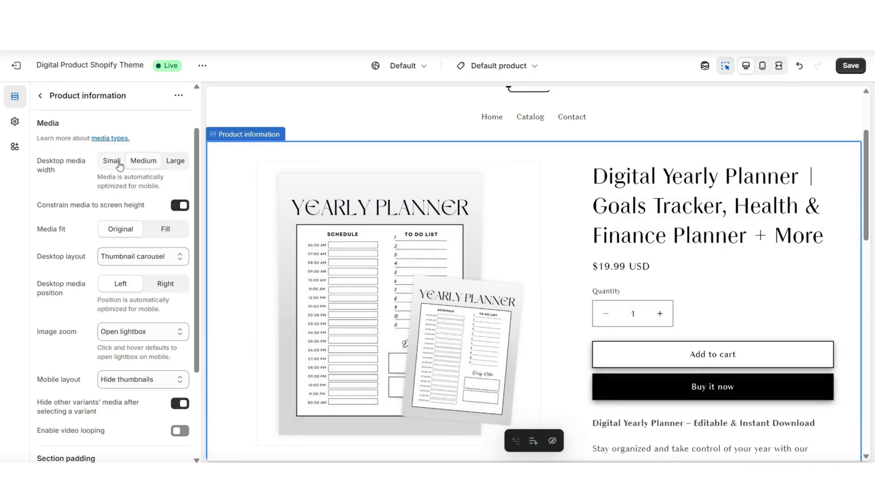
click(118, 164)
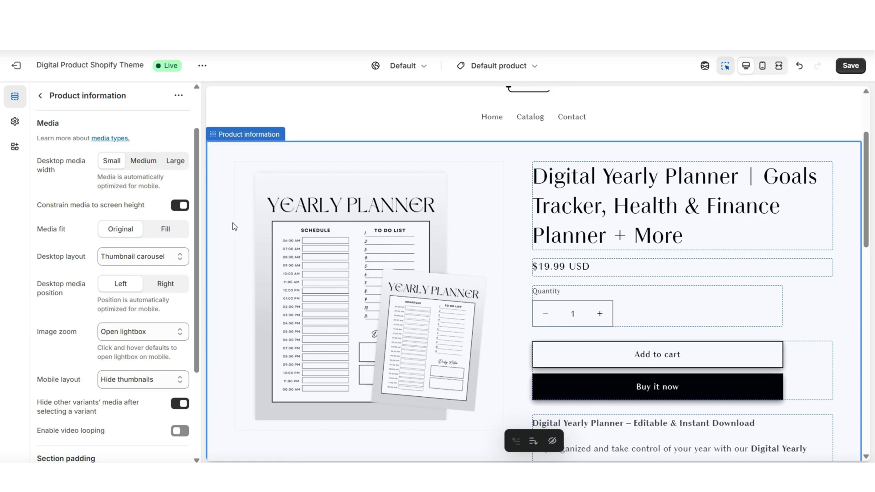
click(176, 161)
scroll(182, 169, down, 1)
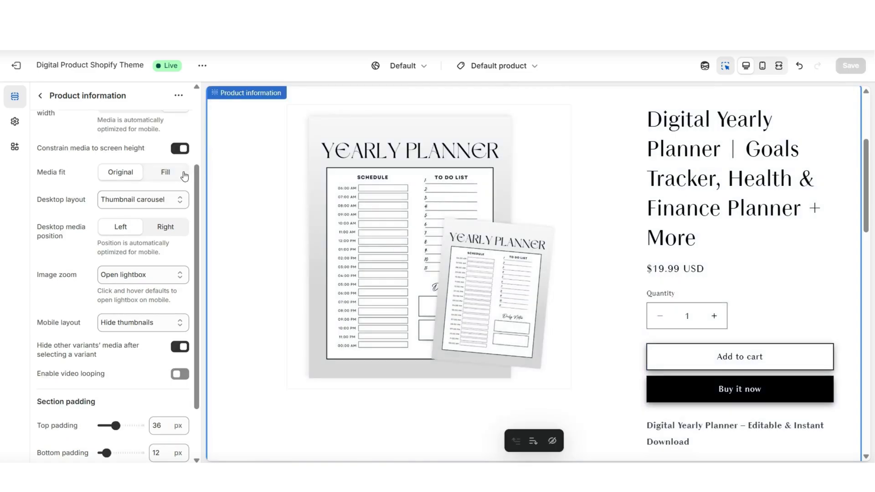
scroll(184, 177, up, 1)
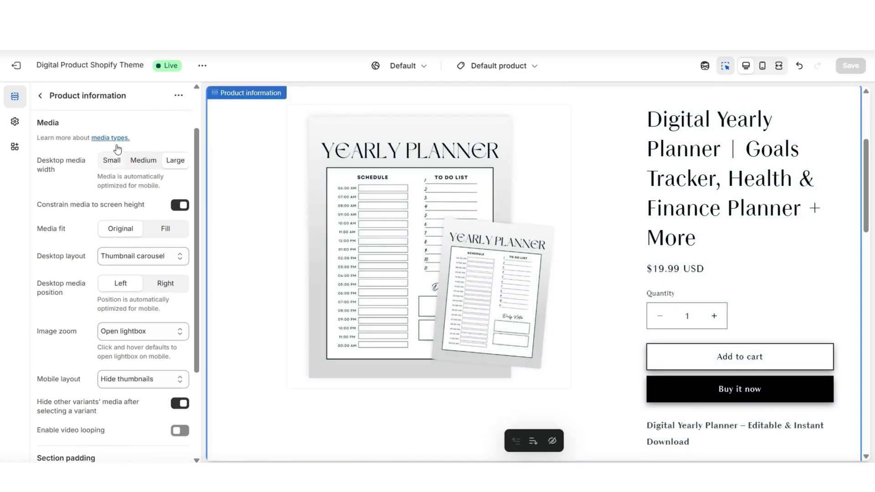
- Toggle constraining media to screen height off and on, and try Fill before keeping Original fit
click(181, 206)
click(181, 206)
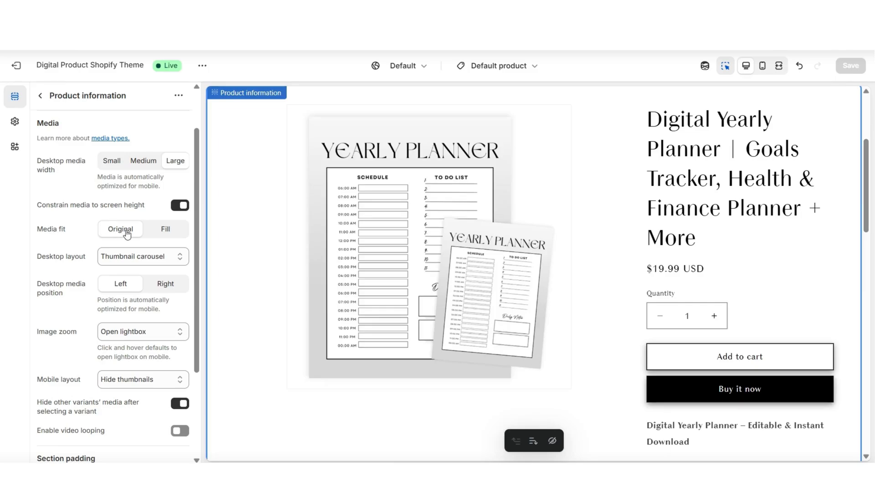
click(152, 230)
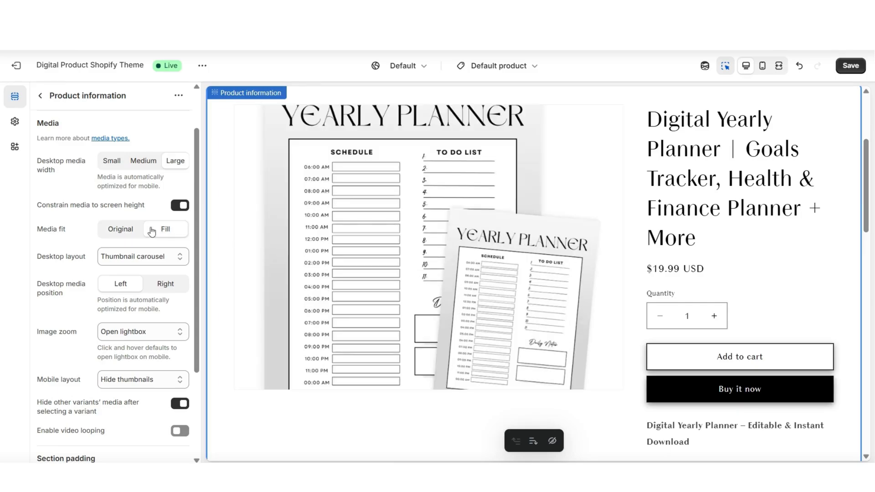
click(121, 230)
scroll(49, 159, down, 2)
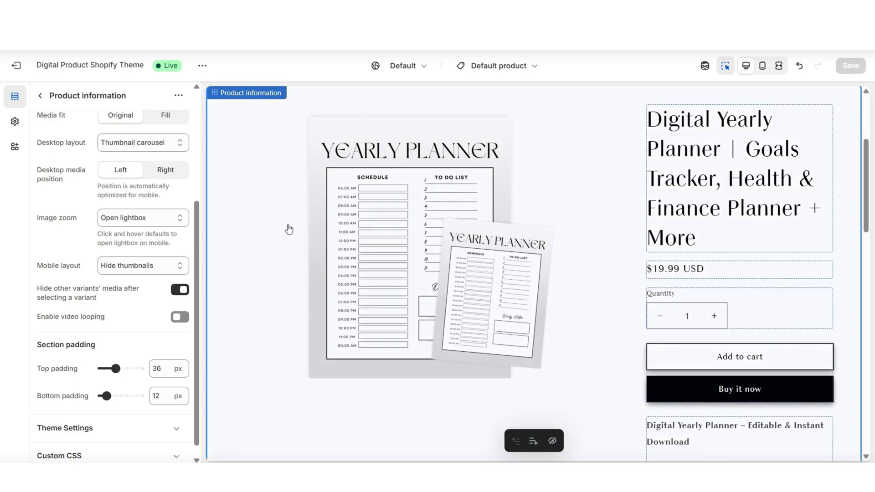
click(177, 145)
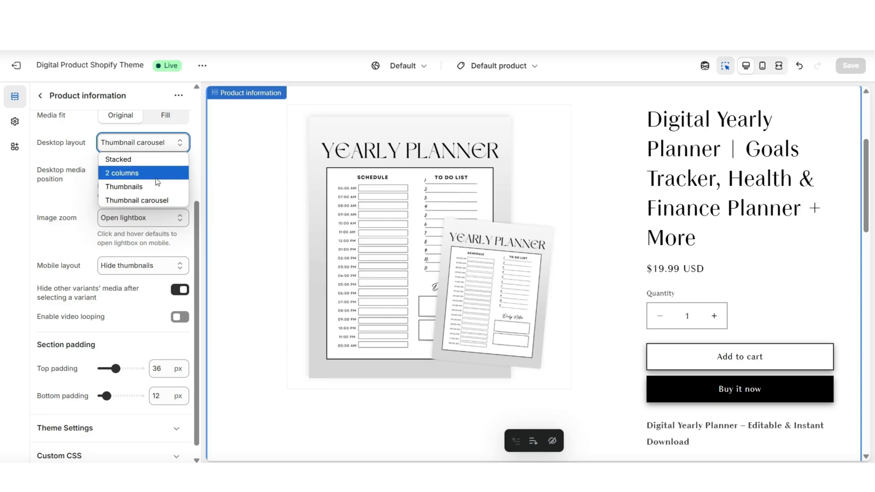
click(71, 165)
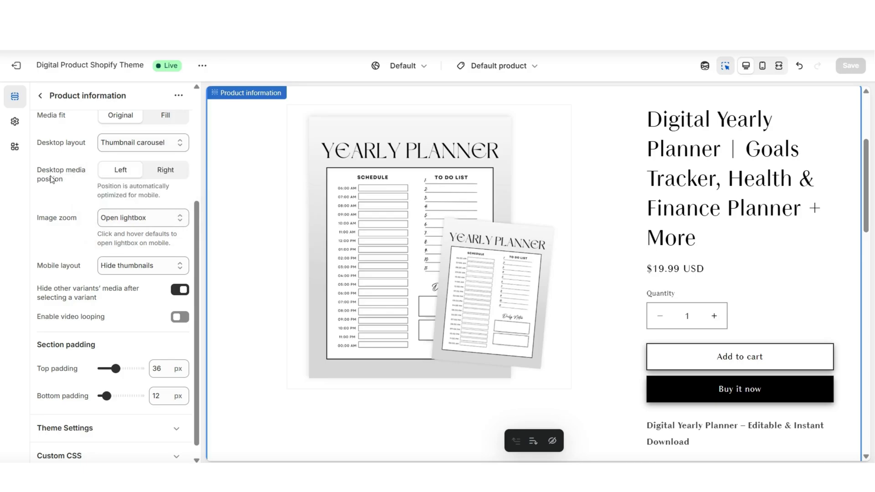
click(163, 172)
click(119, 173)
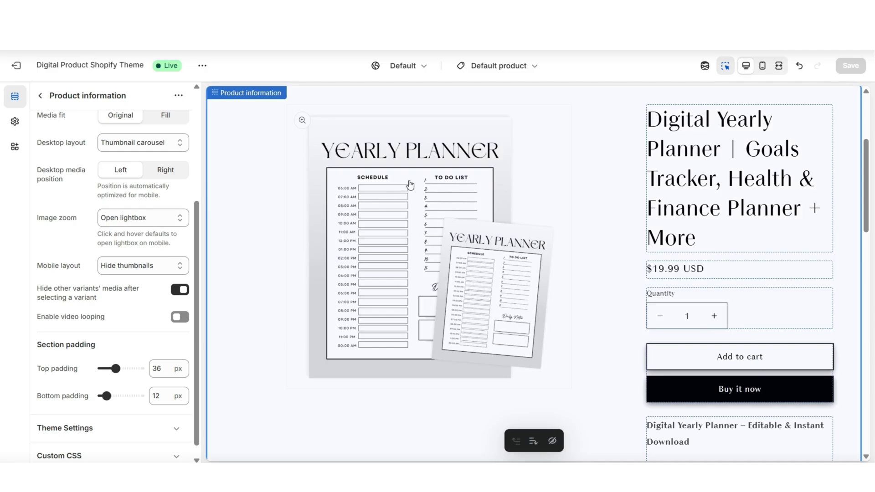
click(301, 122)
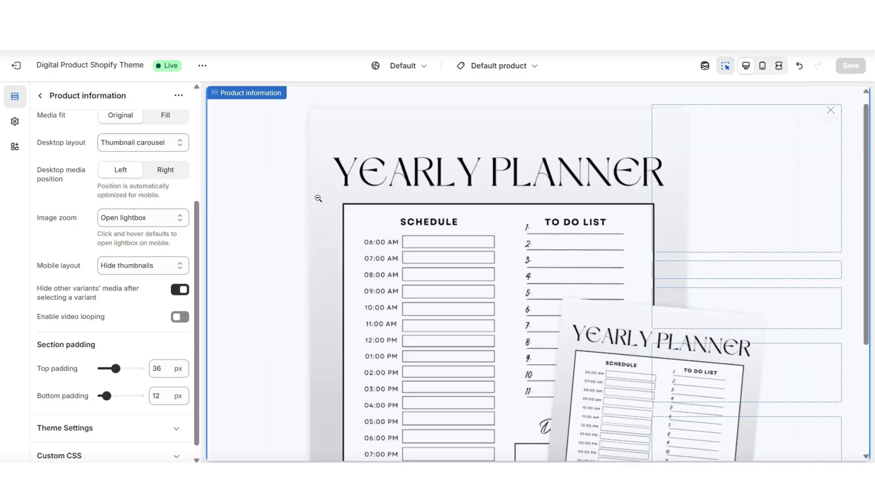
click(299, 276)
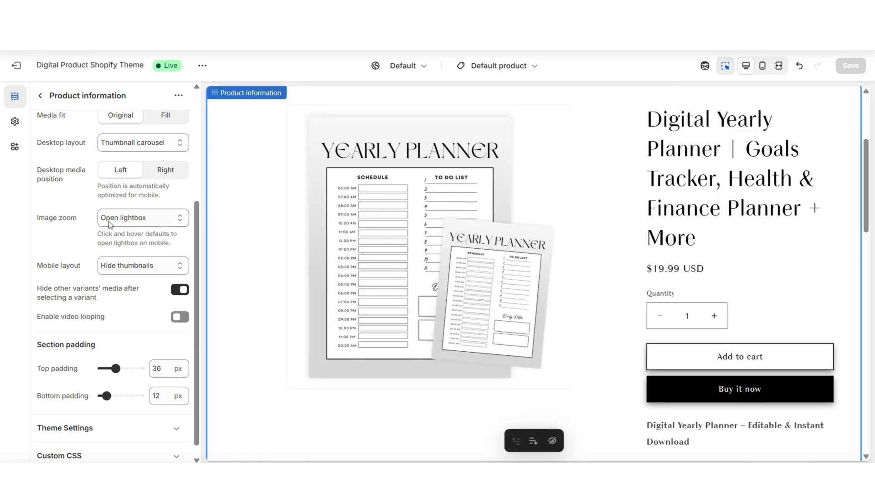
click(126, 224)
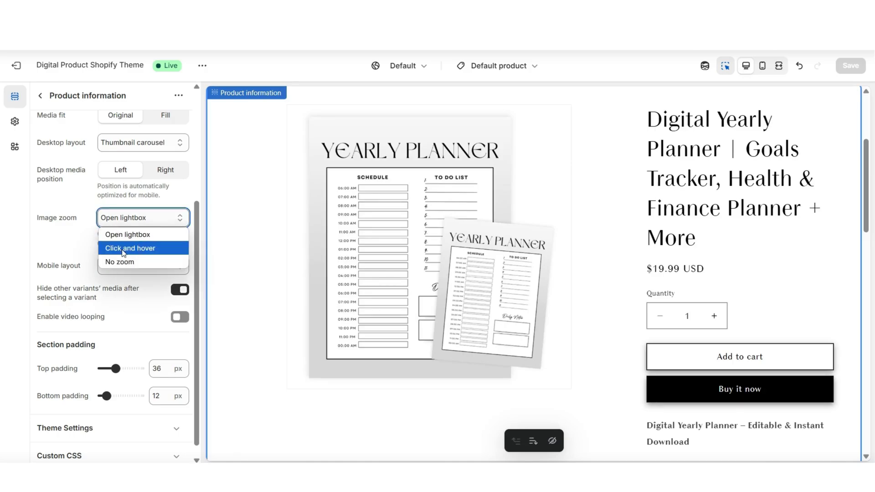
click(124, 249)
click(370, 209)
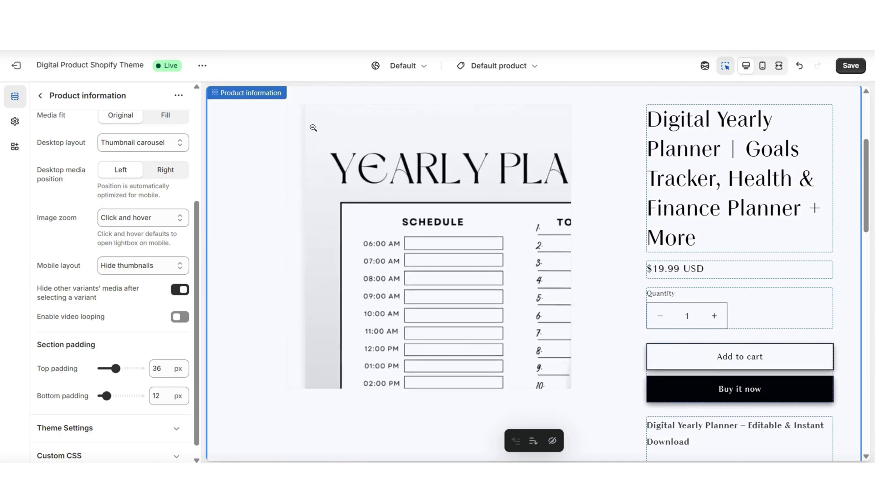
click(136, 218)
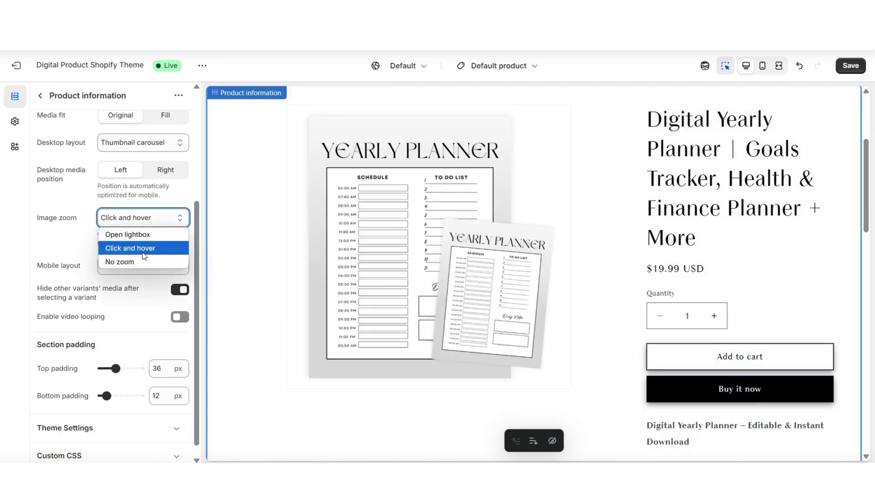
click(127, 248)
click(140, 264)
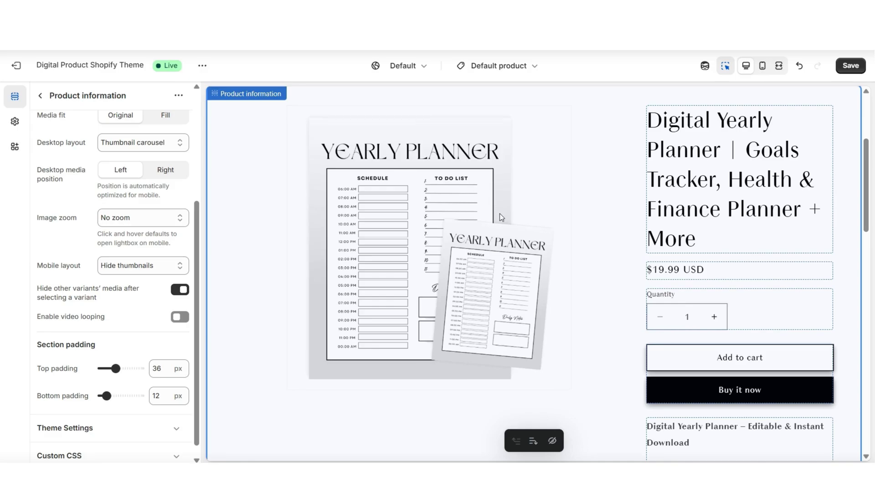
click(132, 218)
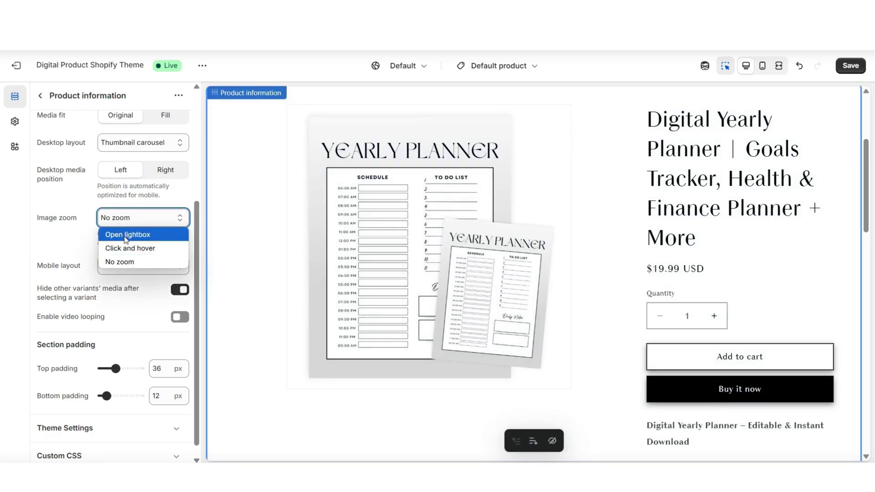
click(127, 235)
scroll(133, 329, down, 1)
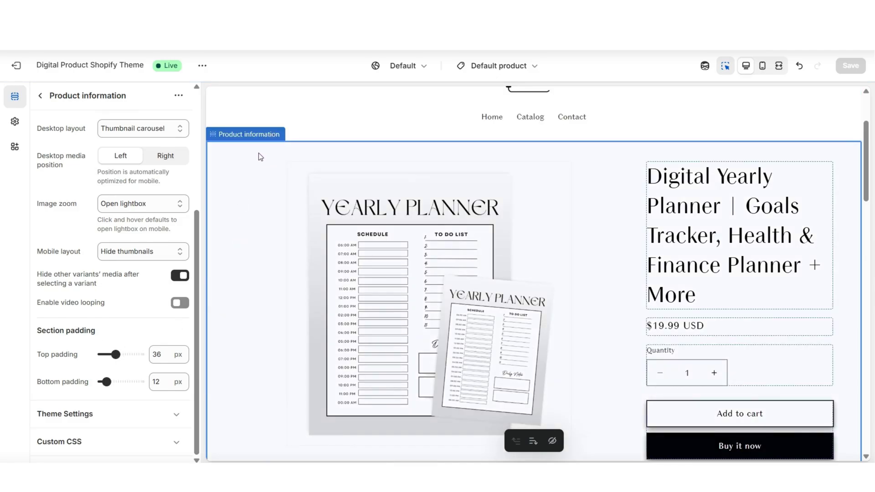
- Drag the section's Top padding to 76 px and expand the preview to full width
scroll(259, 156, down, 10)
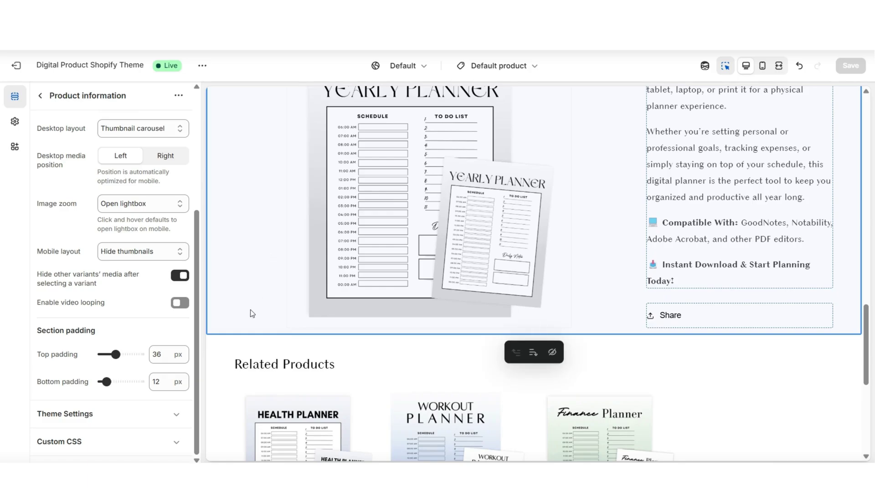
scroll(252, 314, up, 10)
drag(116, 354, 131, 354)
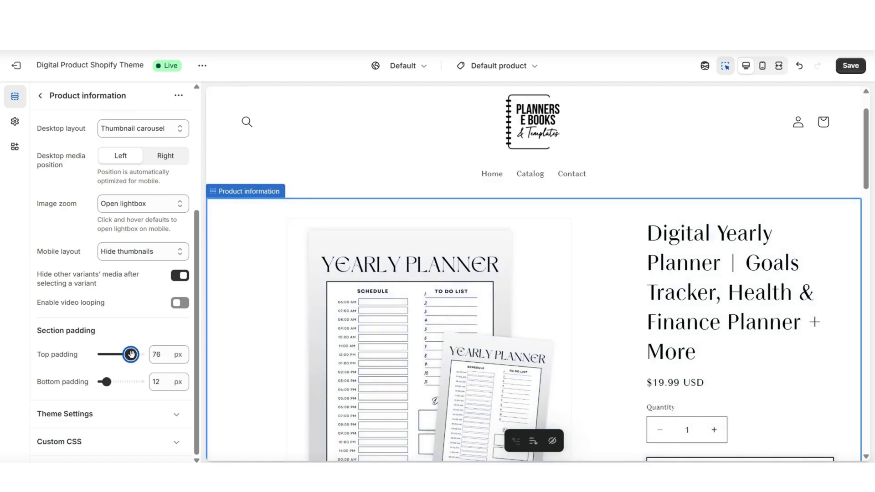
key(ctrl+shift+f)
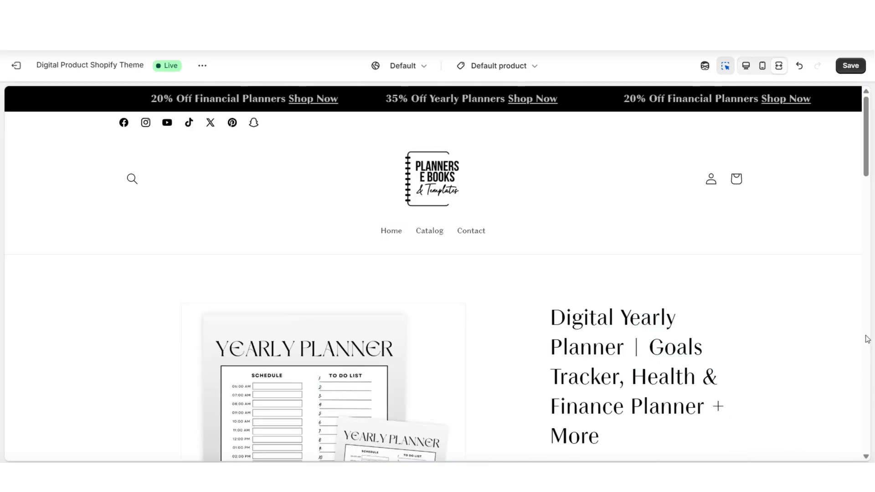
scroll(867, 339, down, 1)
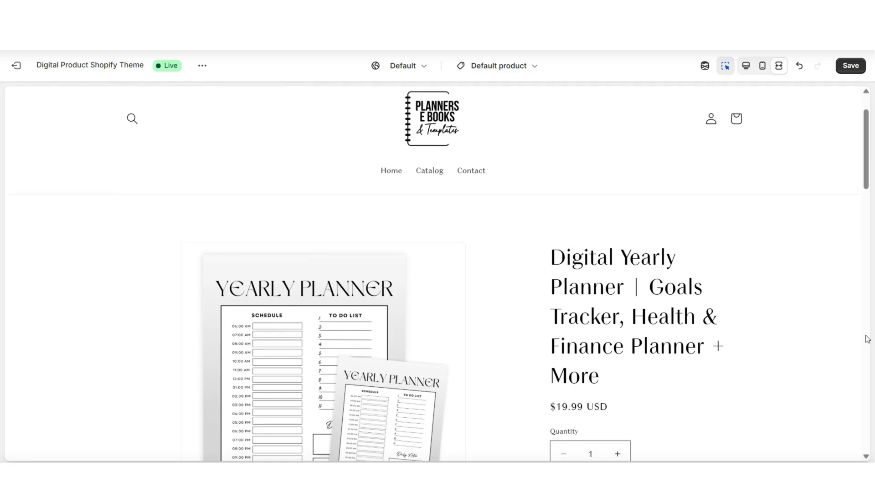
scroll(865, 337, down, 2)
scroll(866, 338, up, 3)
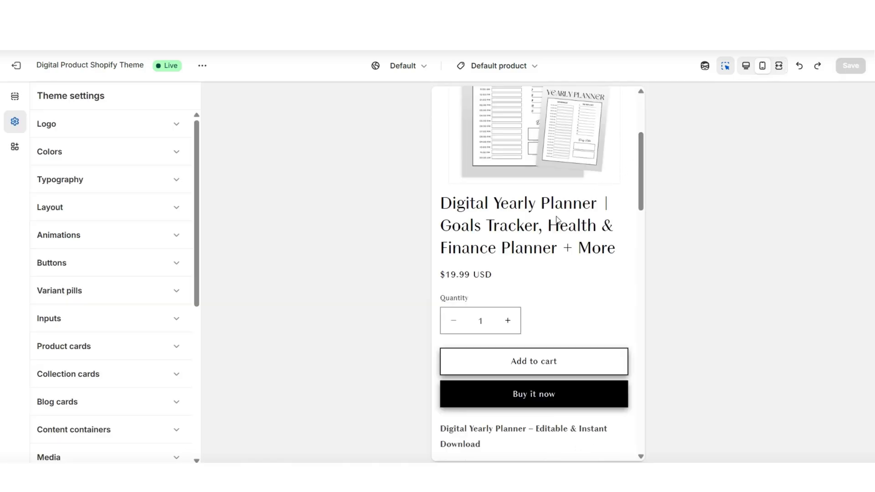
- Try moving the Price block above the product title, then undo it
click(474, 220)
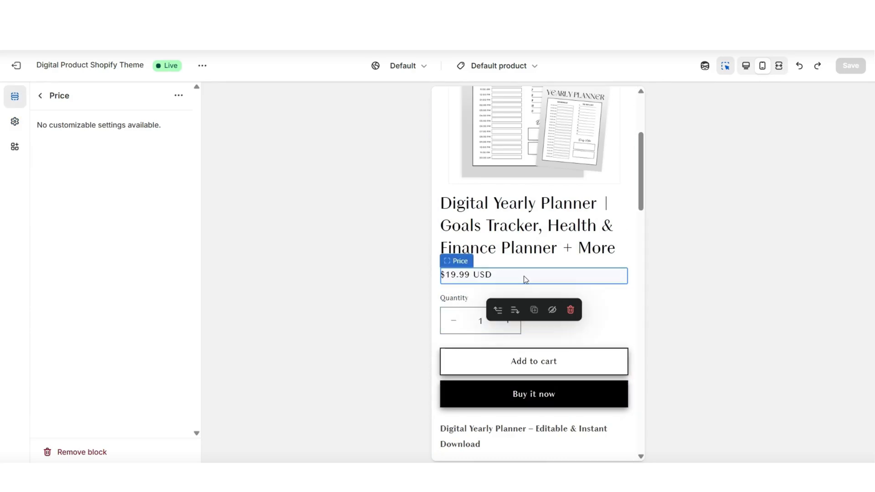
click(494, 310)
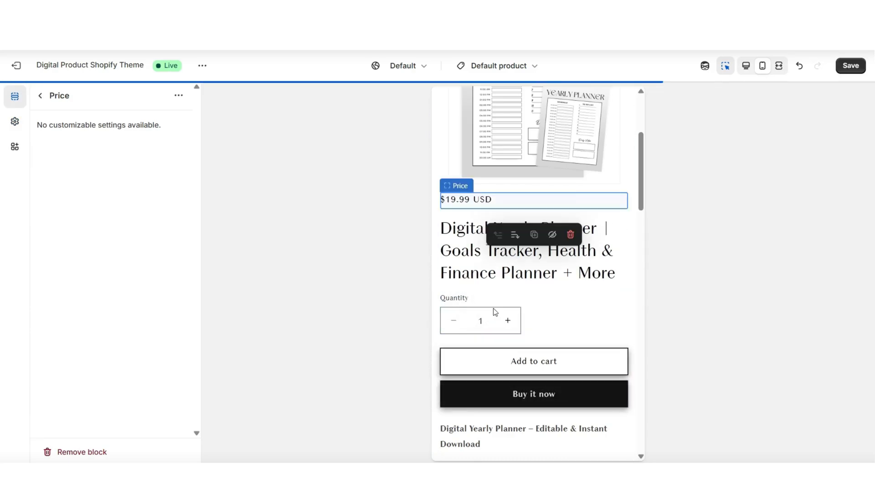
key(ctrl+z)
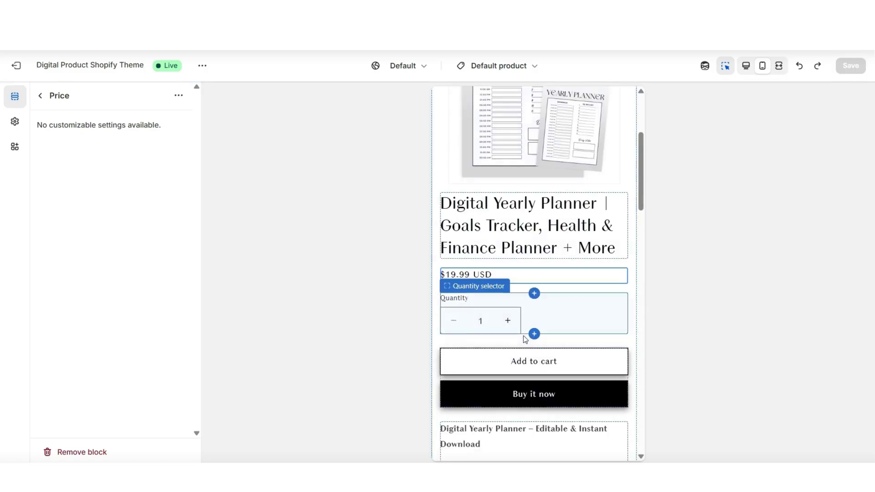
- Select the Quantity selector block, toggle fullscreen desktop preview, and load the Home page via the header logo
click(563, 326)
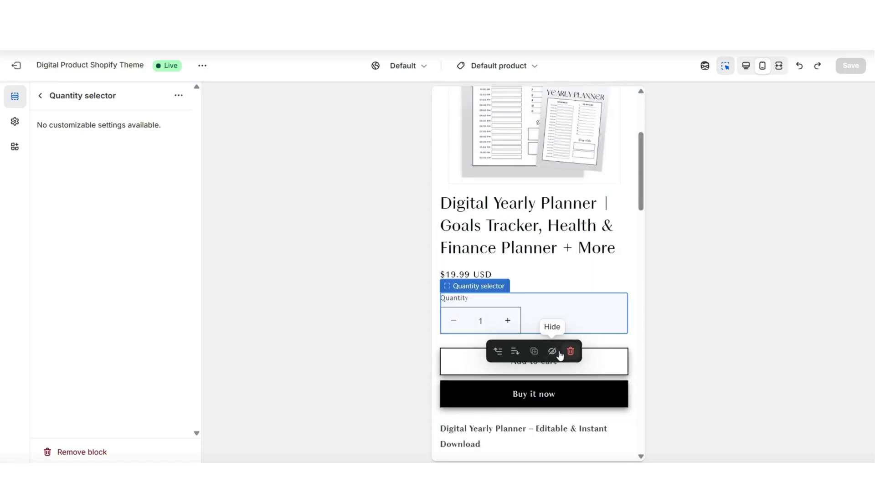
key(ctrl+shift+f)
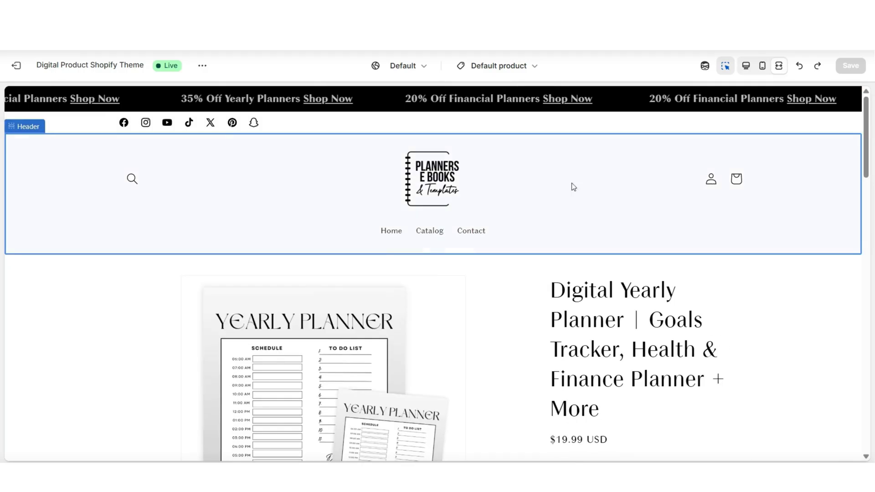
click(419, 184)
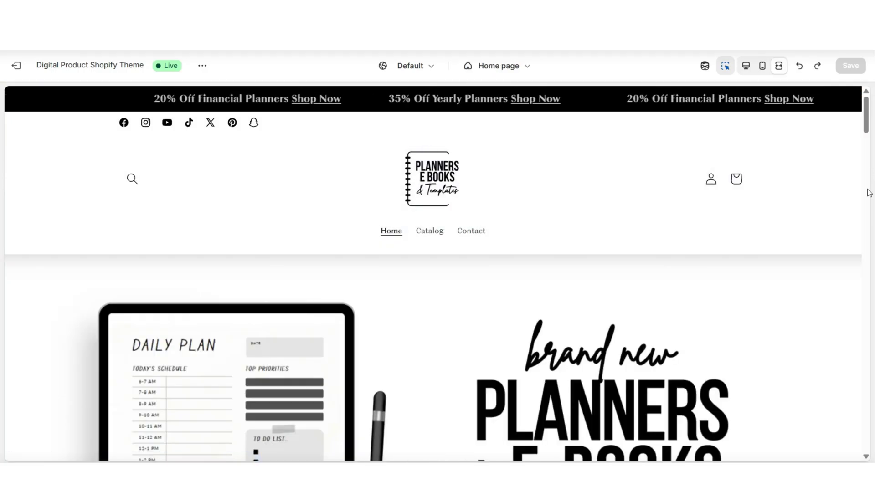